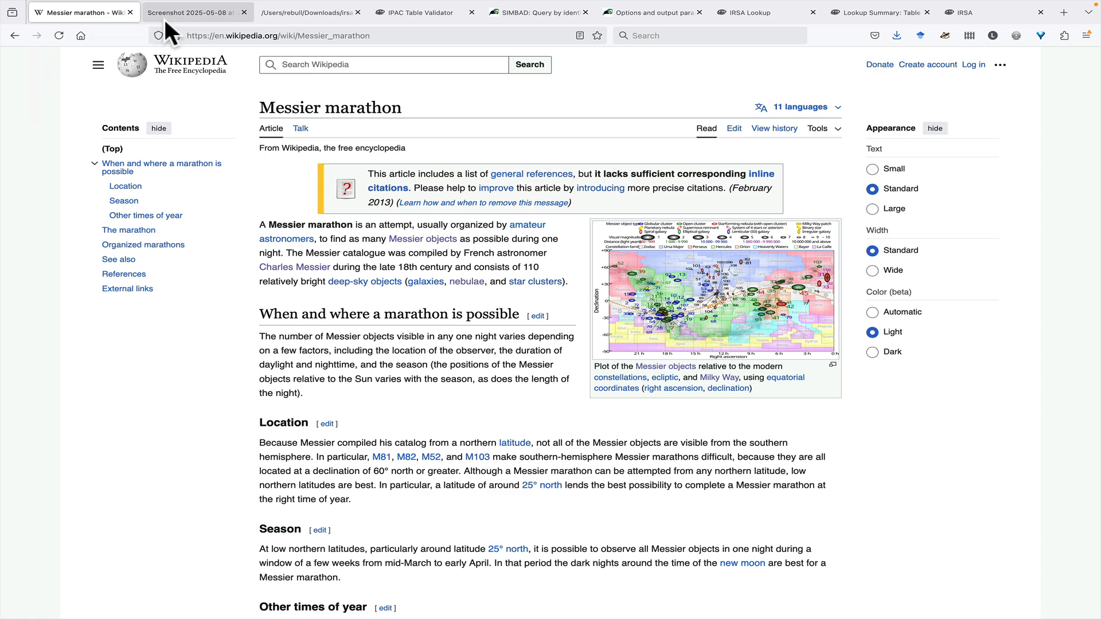
Step: Review the messierlist.txt object list, the IPAC Table Validator, and SIMBAD's identifier query and output options pages
left_click(288, 16)
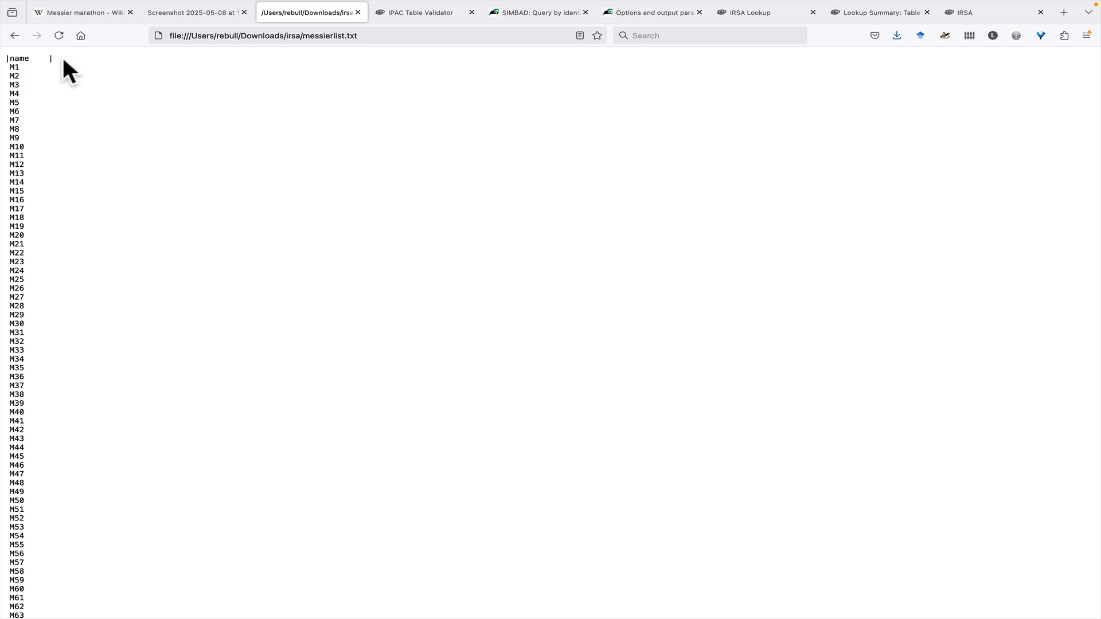
left_click(418, 12)
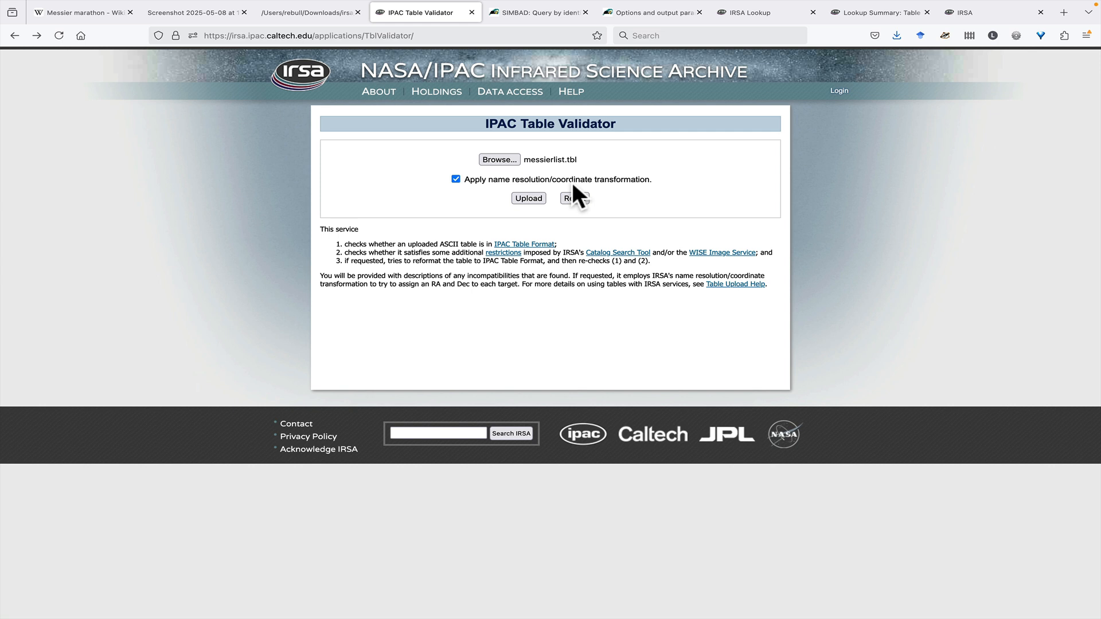
left_click(536, 15)
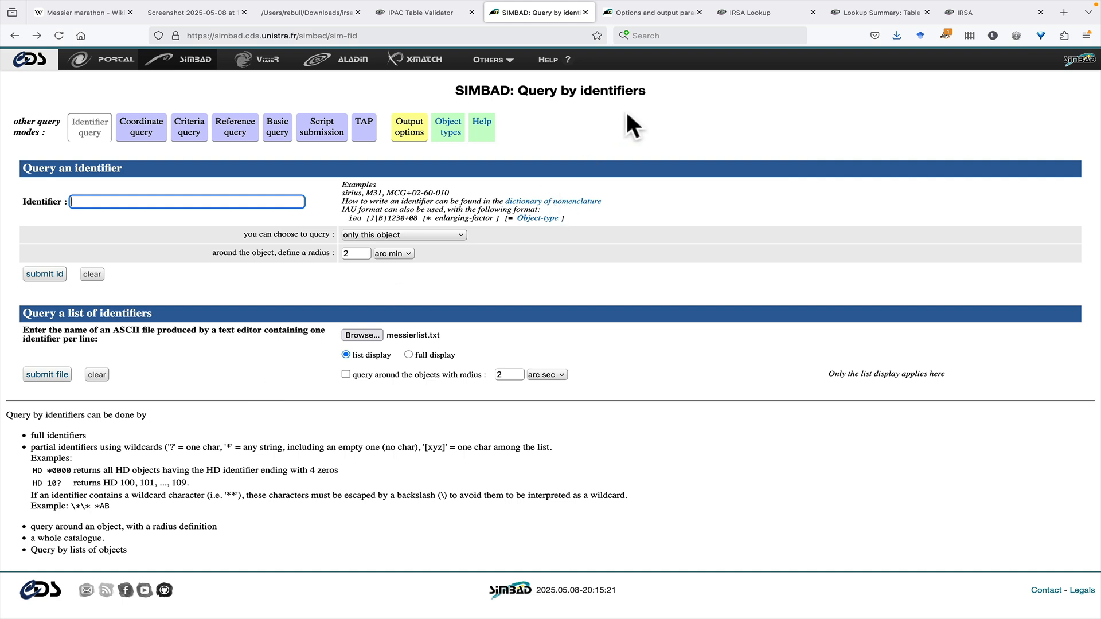
left_click(642, 12)
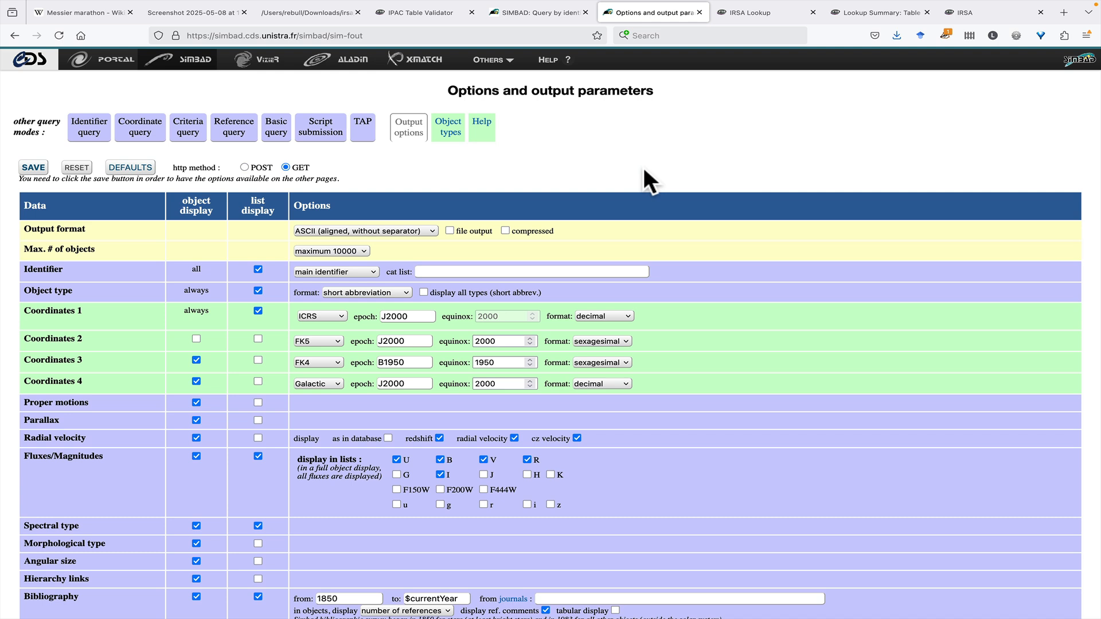
left_click(424, 15)
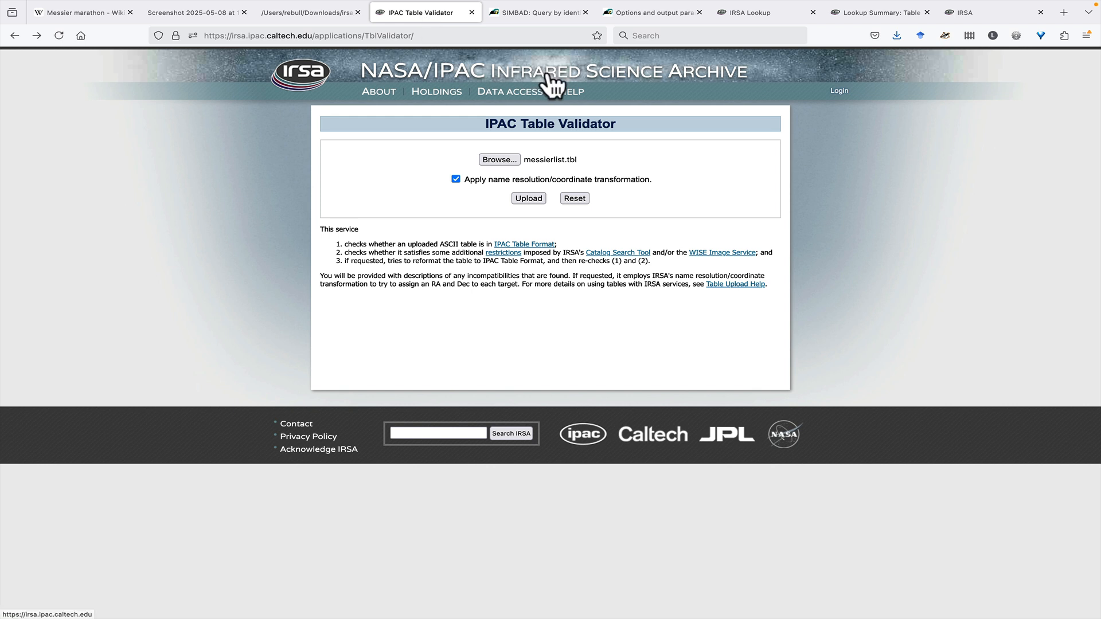
Step: Set the IRSA Object / Coordinate Lookup to table upload and check the format of the messierlist.txt name list
left_click(756, 12)
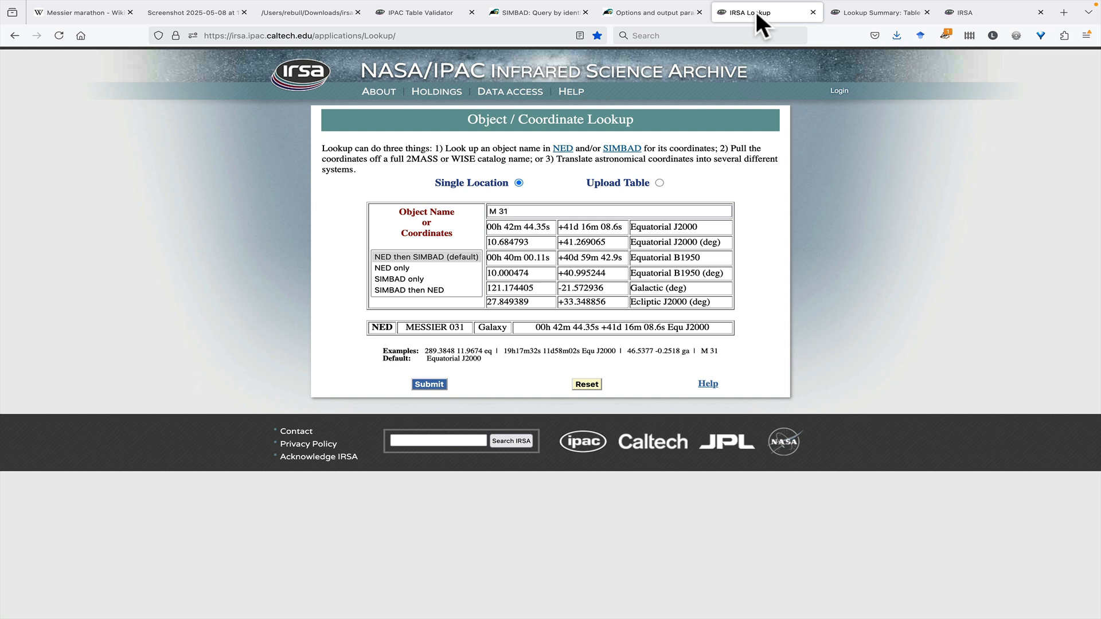
left_click(659, 183)
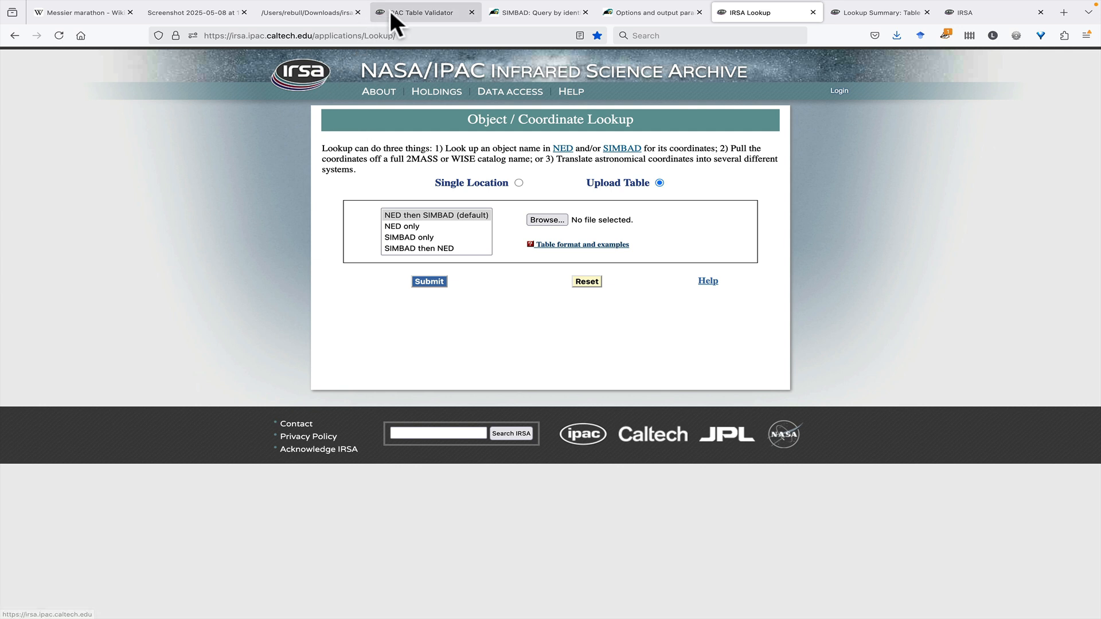
left_click(300, 15)
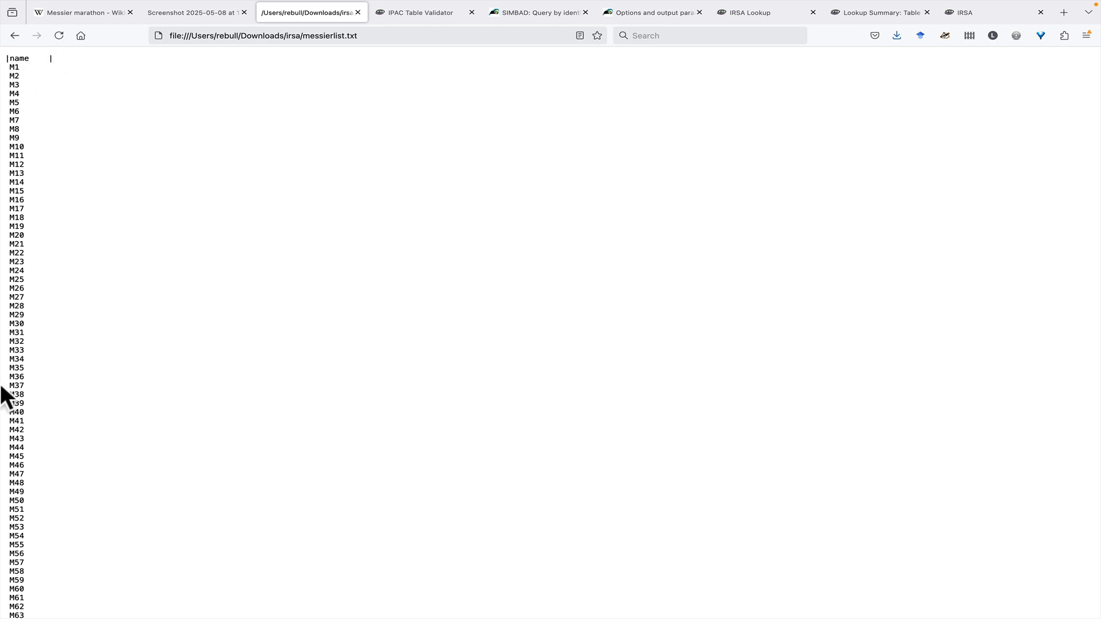
left_click(740, 12)
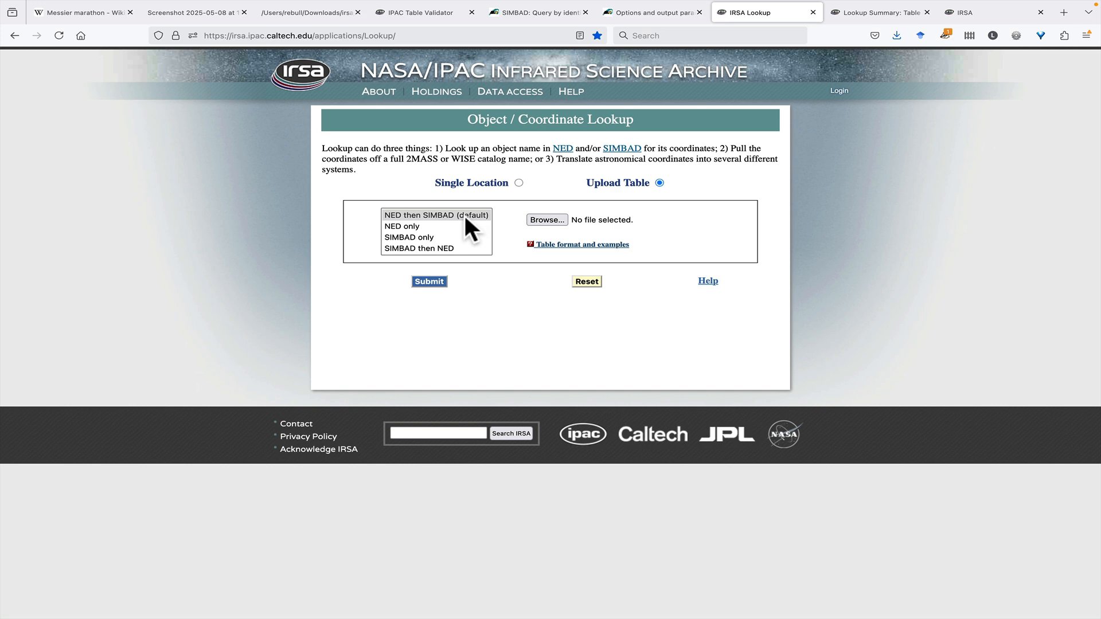
Step: Open the full table from the Lookup Summary results and save it as messierlist_converted.tbl in the irsa folder, replacing the existing file
left_click(859, 14)
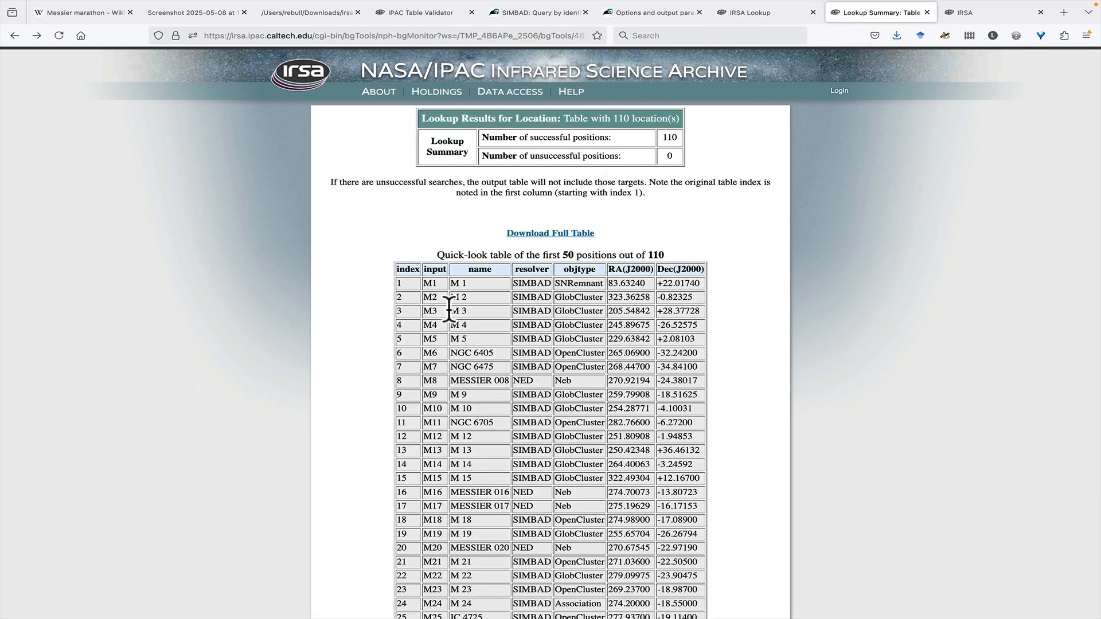
scroll(449, 349, "down", 2)
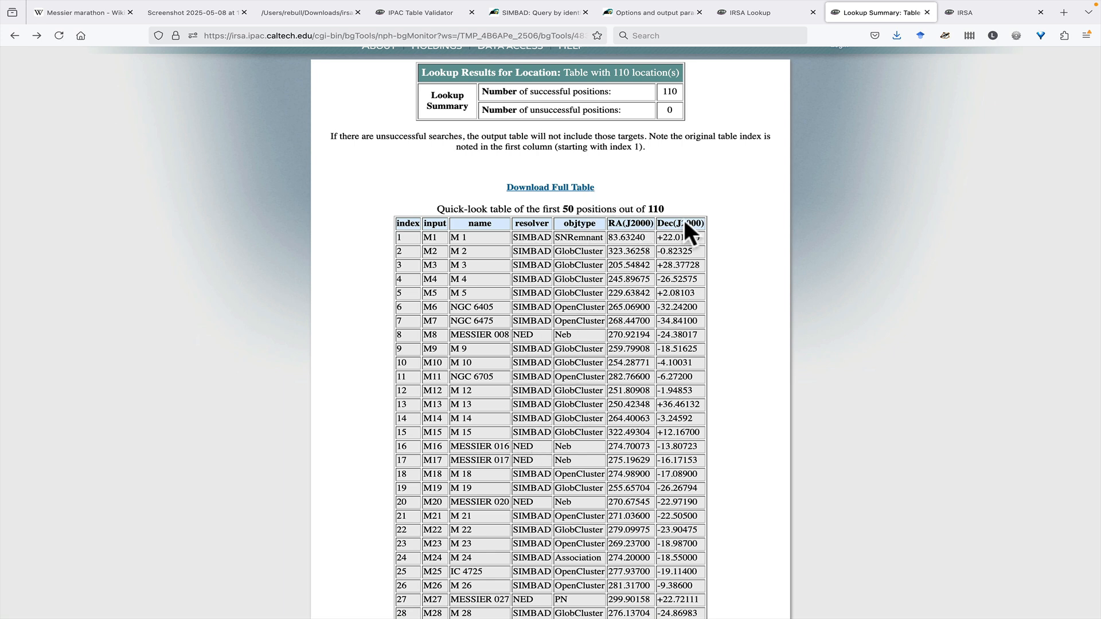
left_click(537, 188)
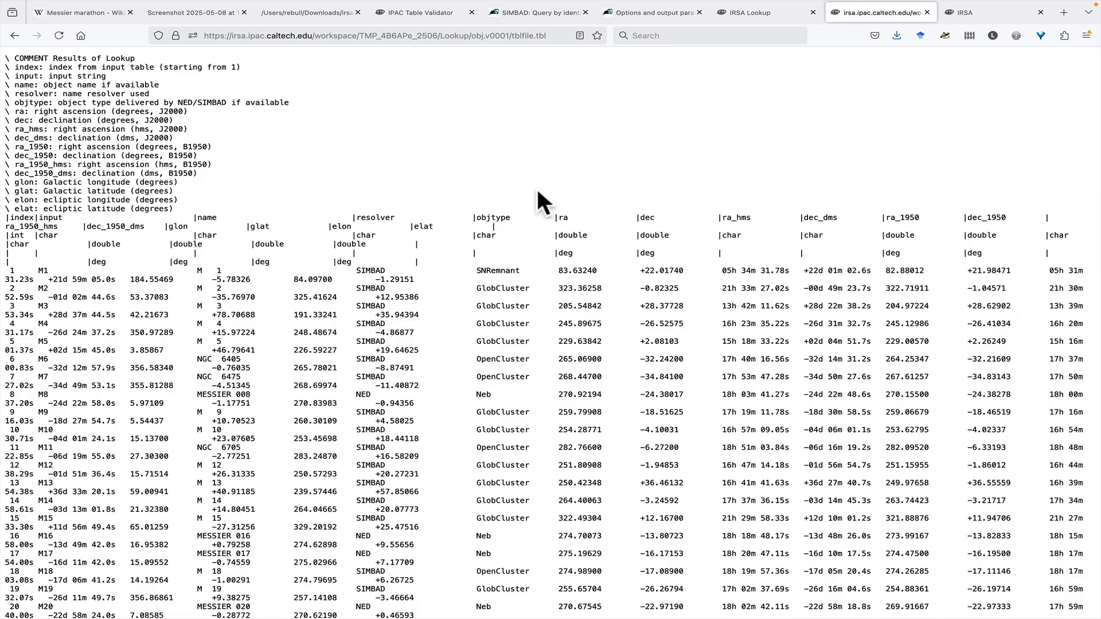
right_click(537, 189)
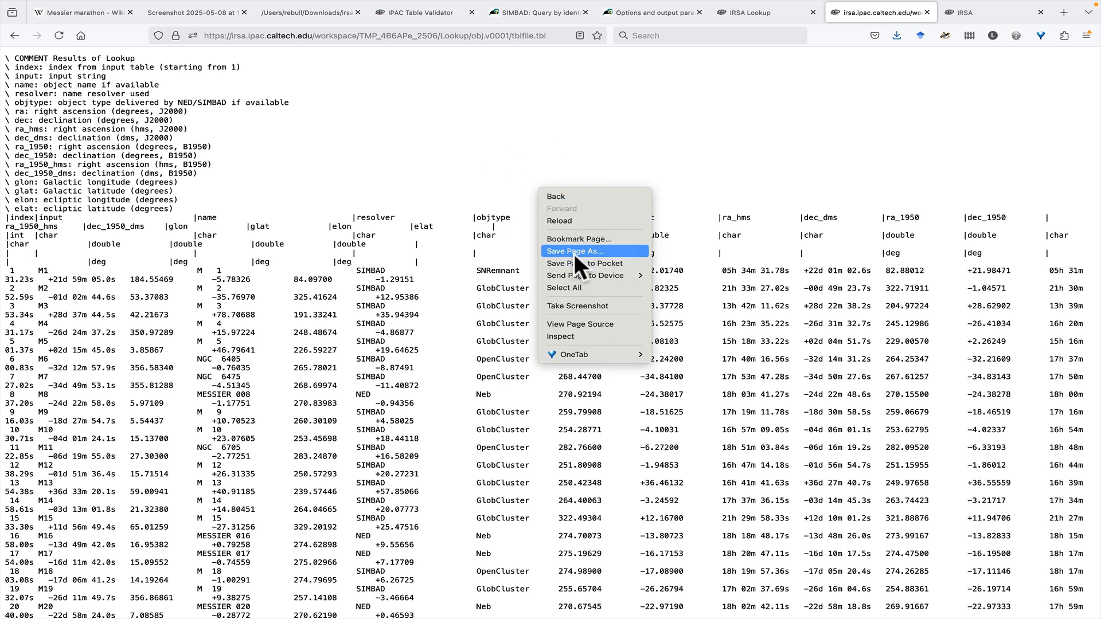
left_click(574, 252)
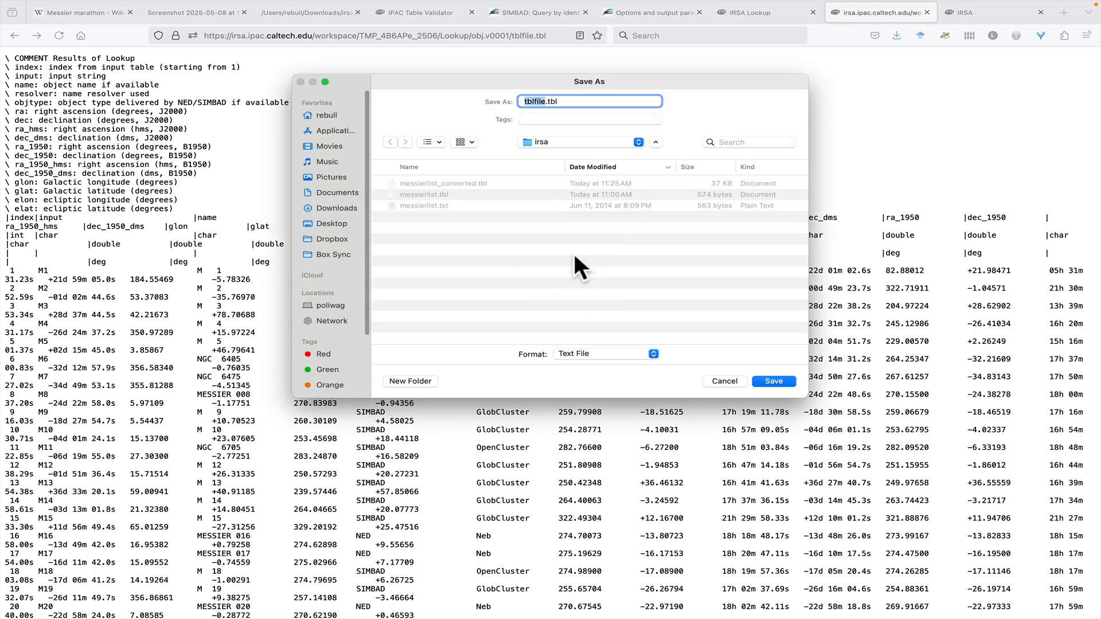
left_click(424, 181)
left_click(773, 381)
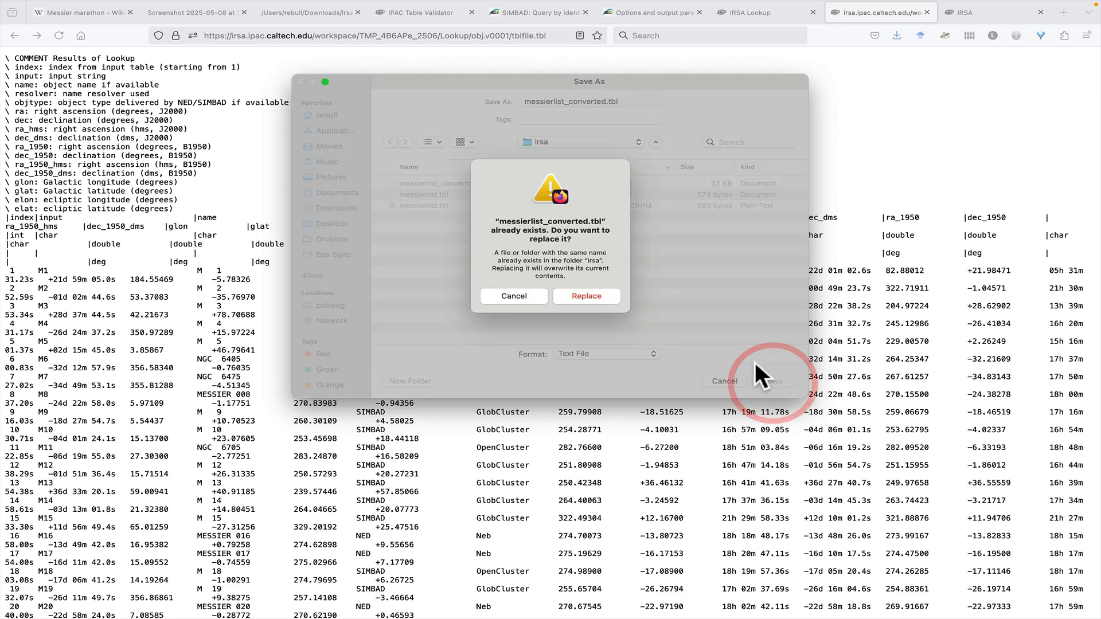
left_click(604, 294)
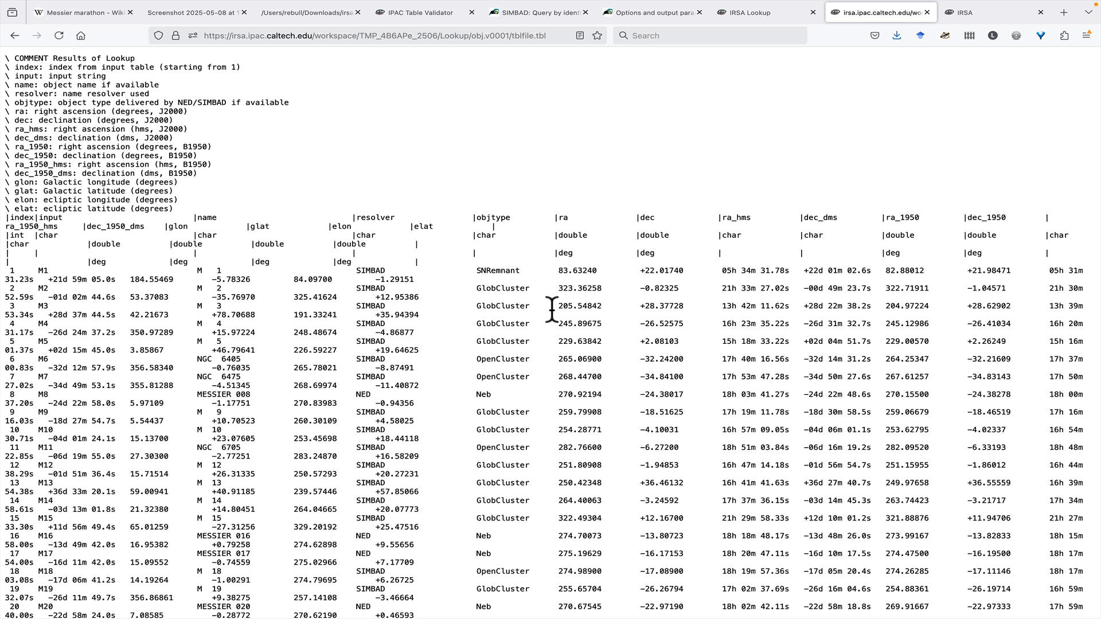
Step: Open Finder Chart from the IRSA home page and load messierlist_converted.tbl for a multiple-position search
left_click(966, 12)
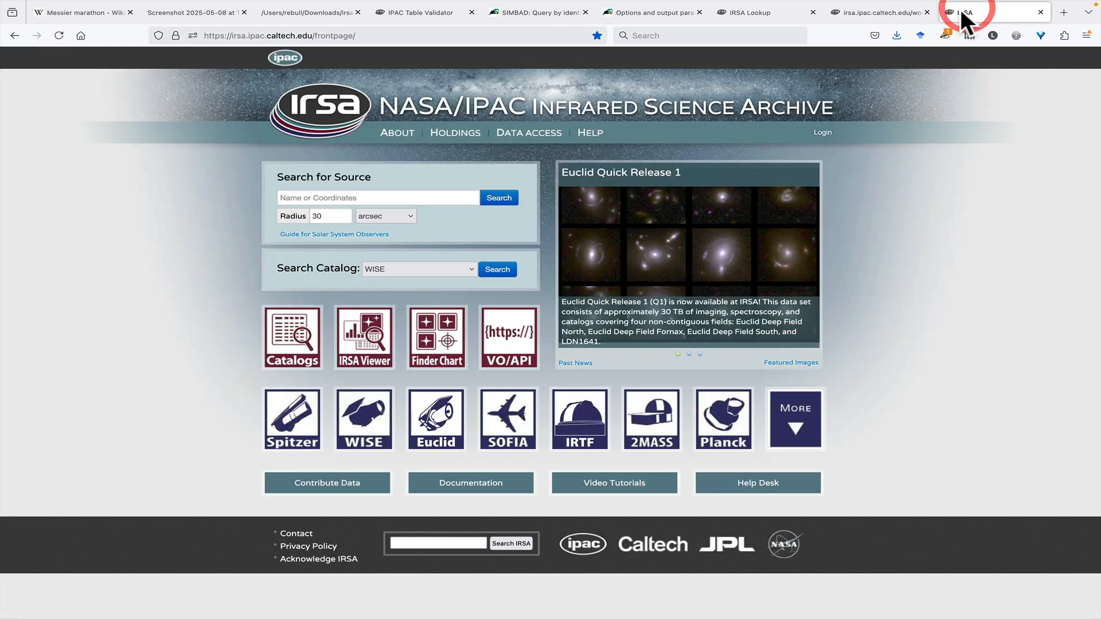
left_click(436, 351)
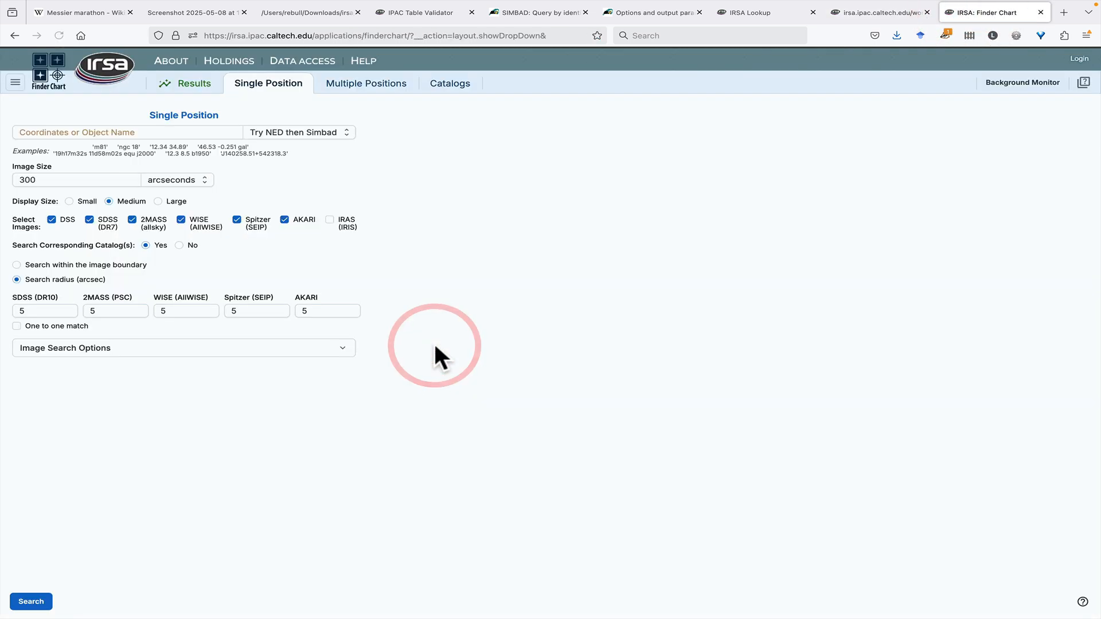
left_click(373, 88)
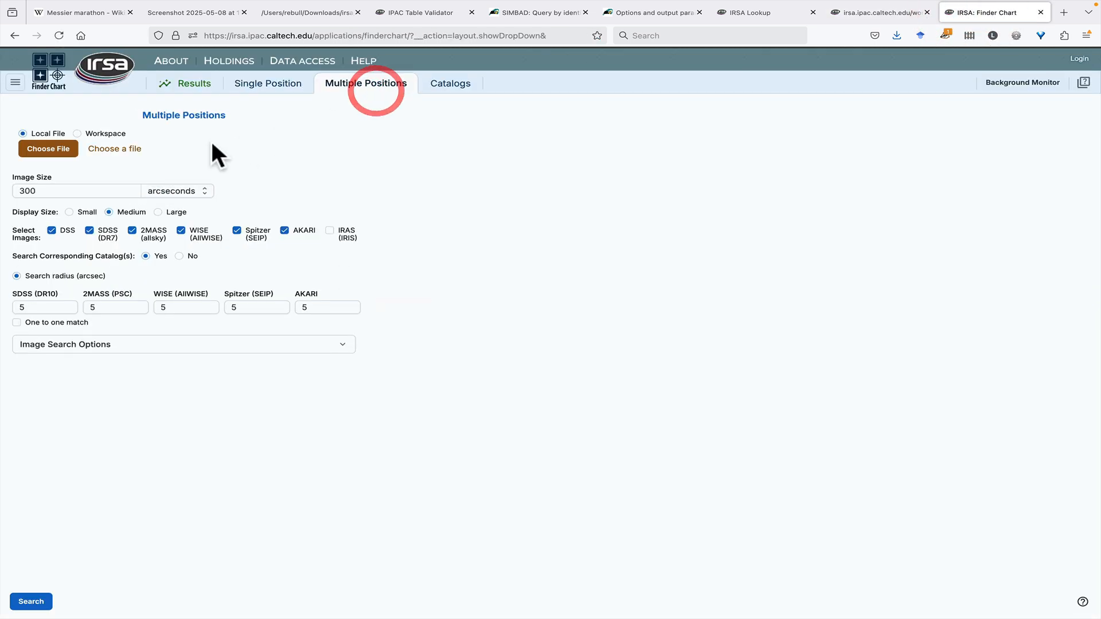
left_click(35, 150)
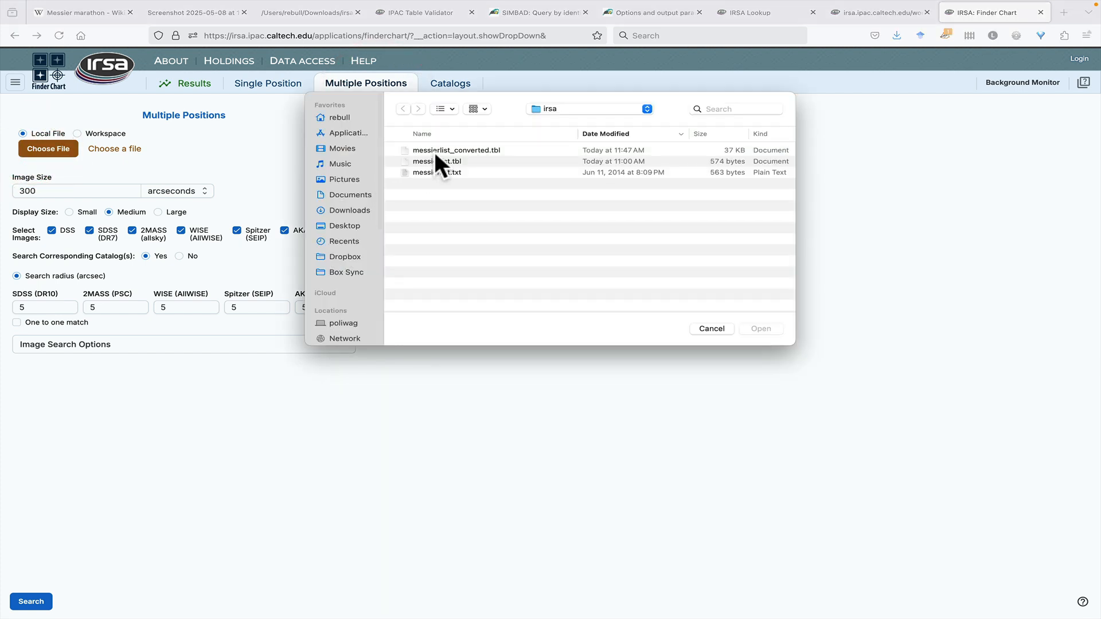
double_click(434, 151)
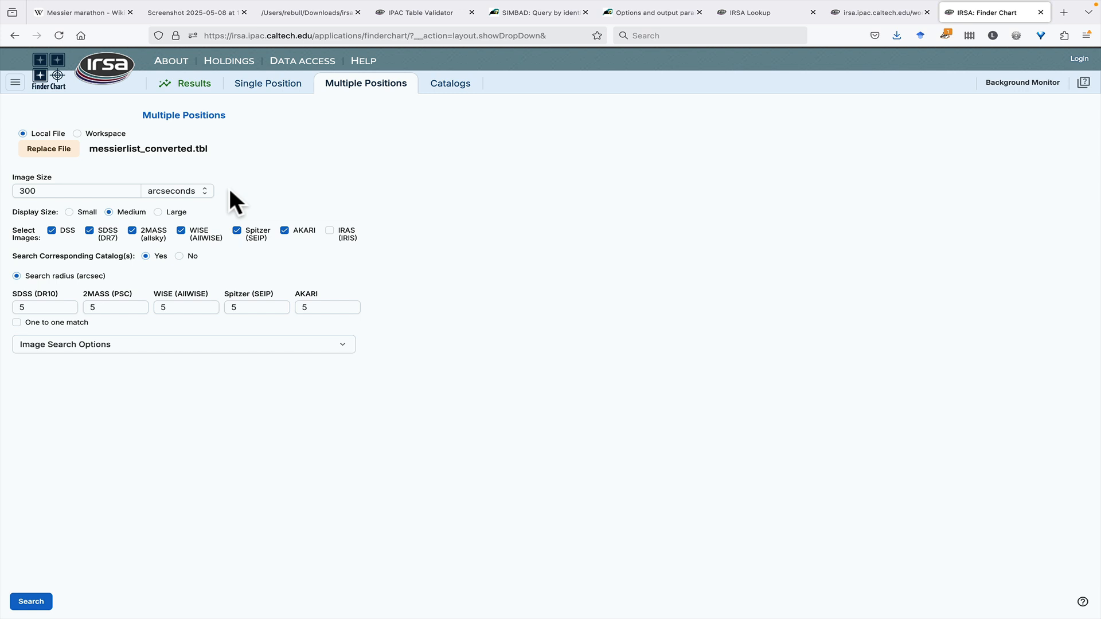
Step: Set the image size to 20 arcminutes and the display size to Large
left_click(192, 193)
left_click(180, 230)
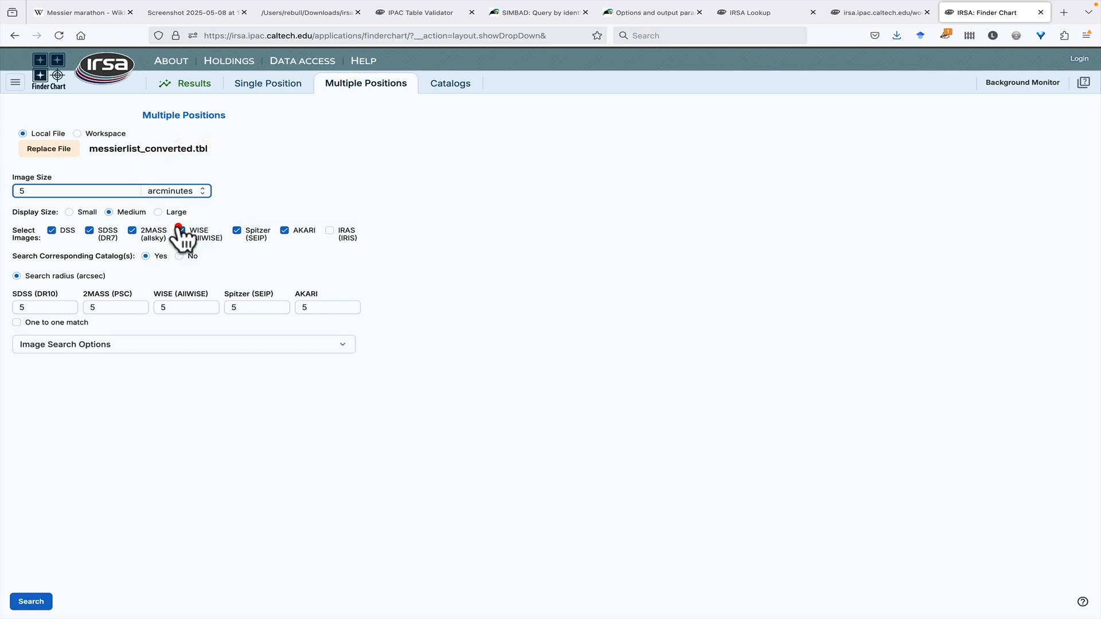
double_click(98, 194)
type("20")
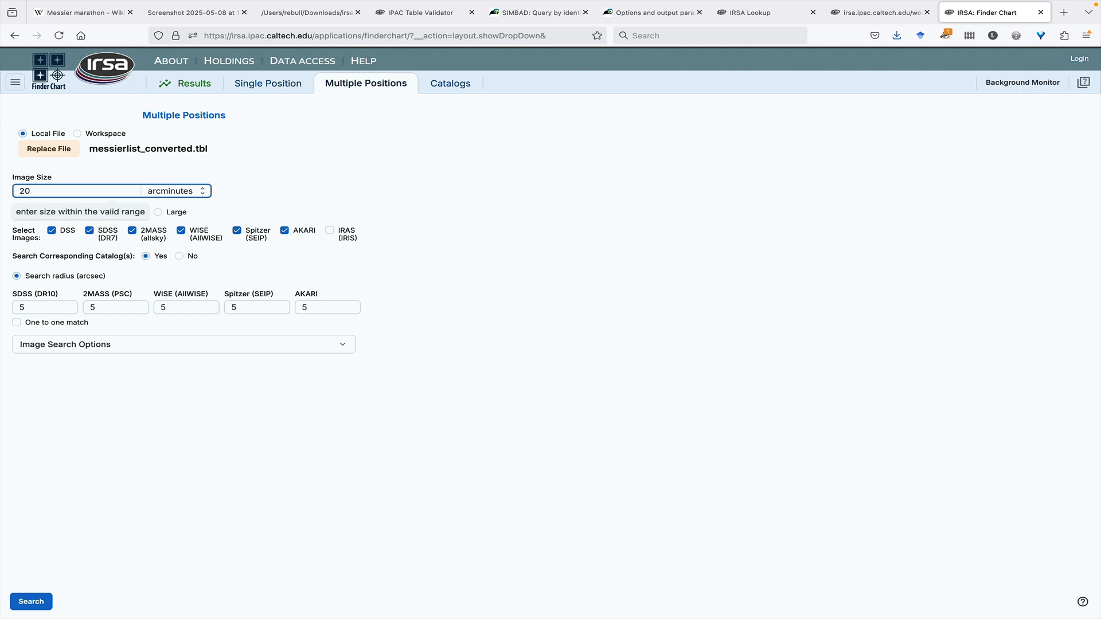
left_click(159, 212)
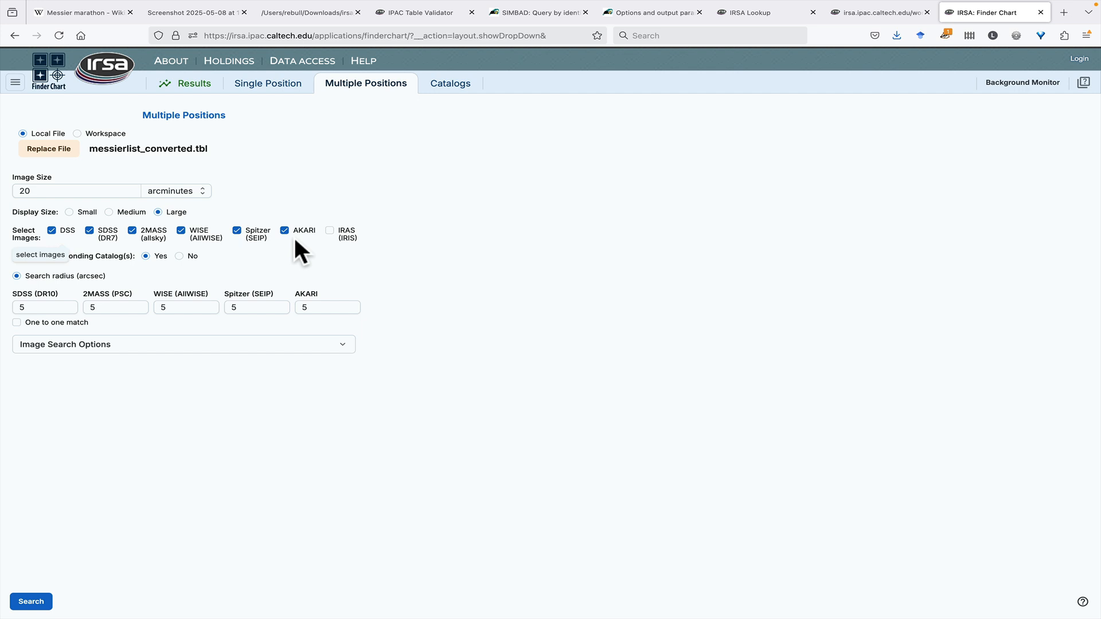
Step: Add IRAS (IRIS) to the selected images, turn off the corresponding catalog search, and run the search
left_click(329, 231)
left_click(179, 257)
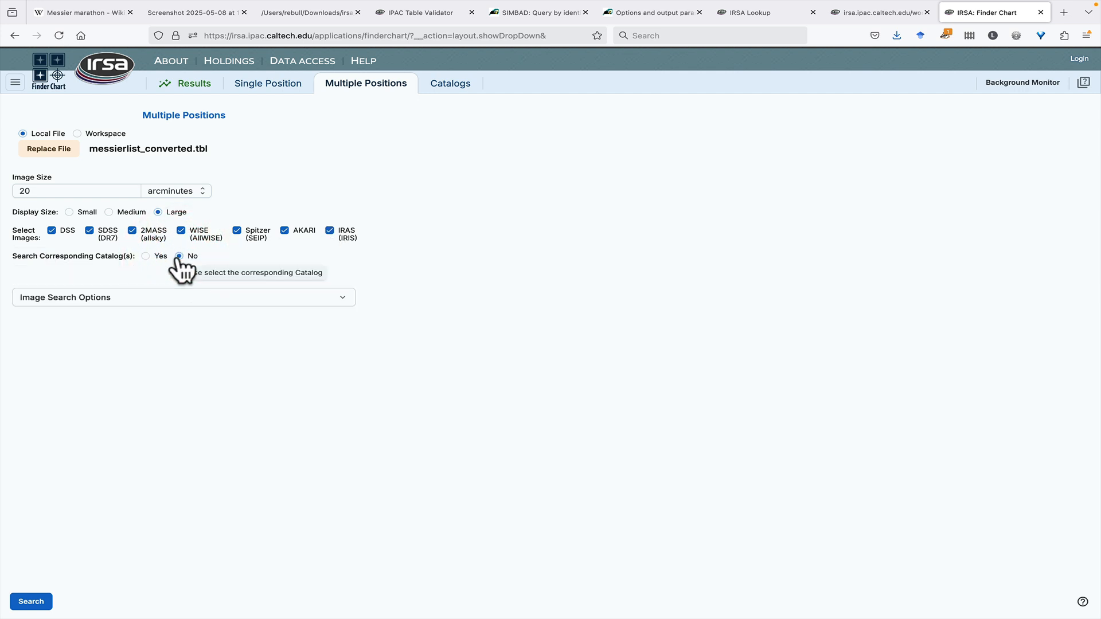
left_click(29, 600)
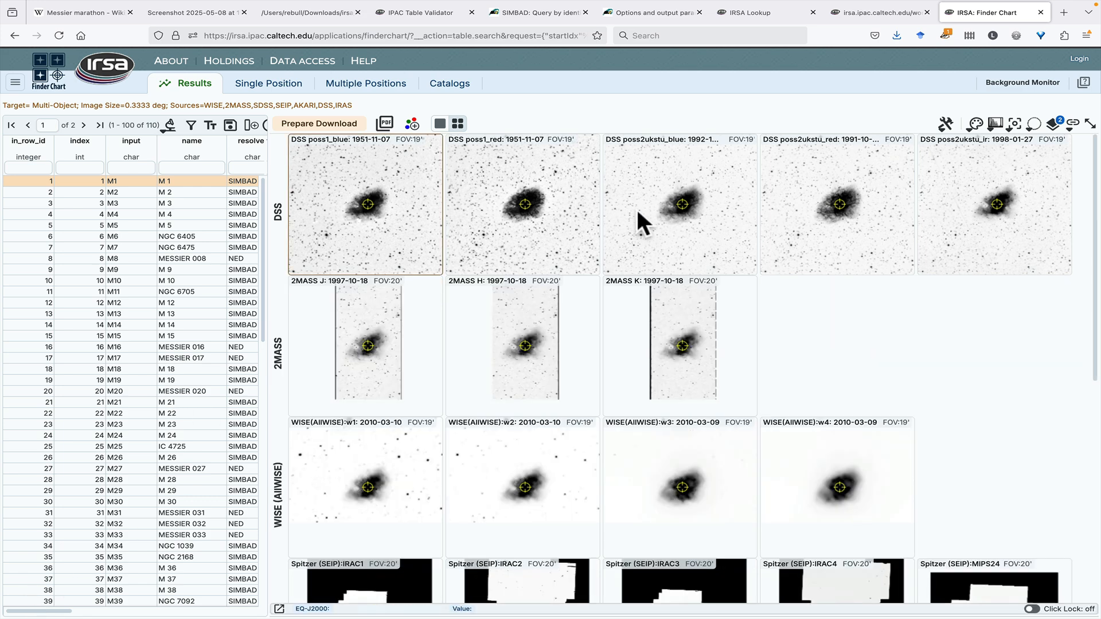
Step: Examine the M1 images across the DSS, 2MASS, WISE, Spitzer, AKARI and IRAS rows
mouse_move(745, 200)
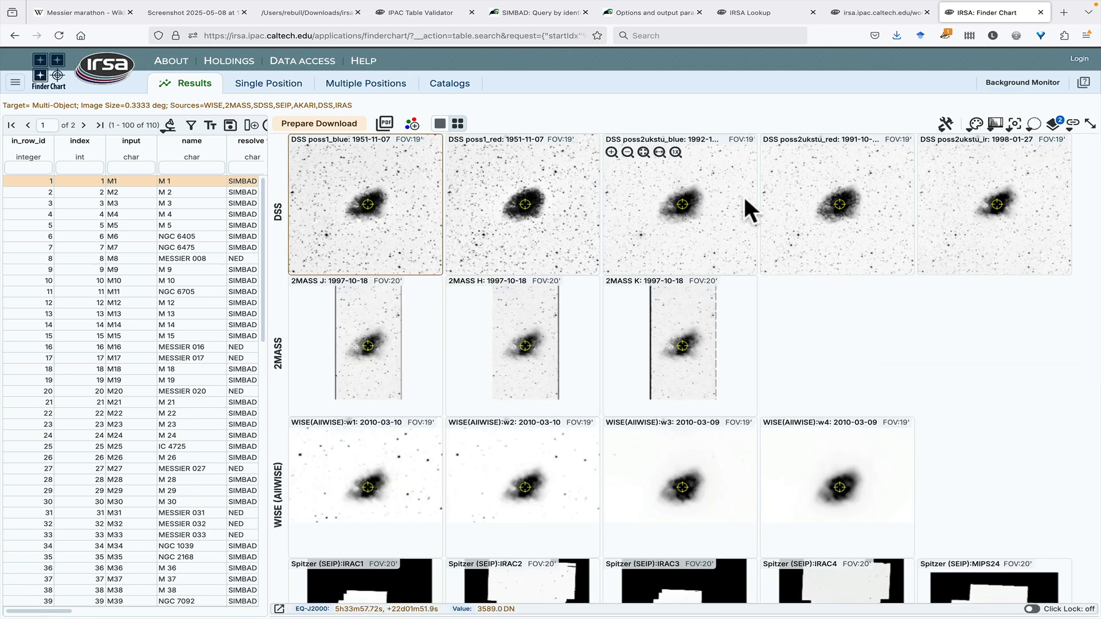
mouse_move(361, 145)
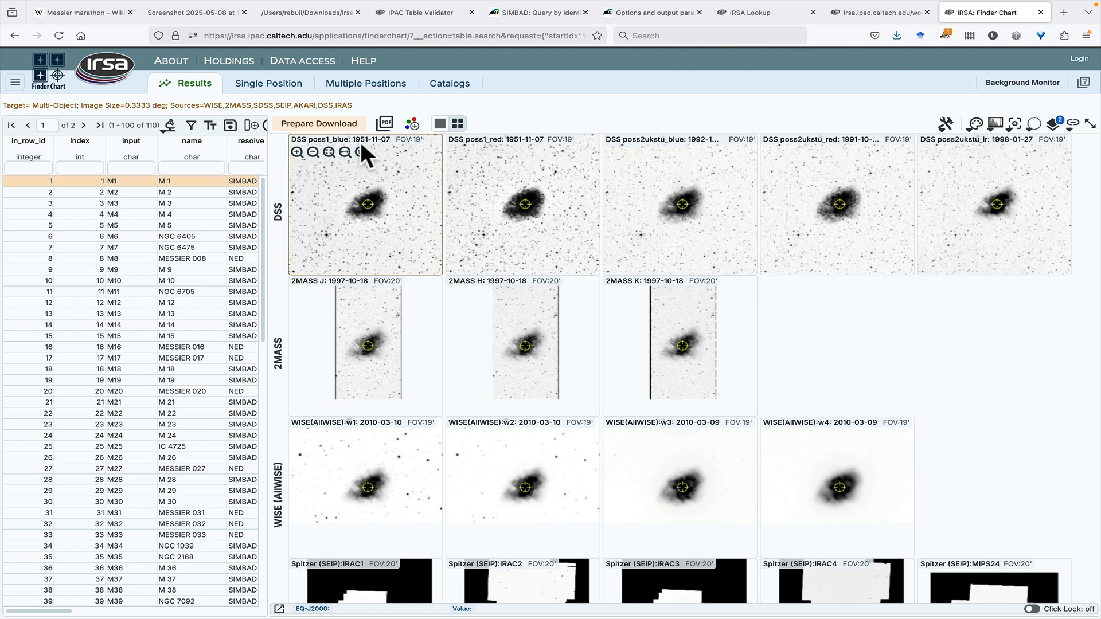
mouse_move(717, 147)
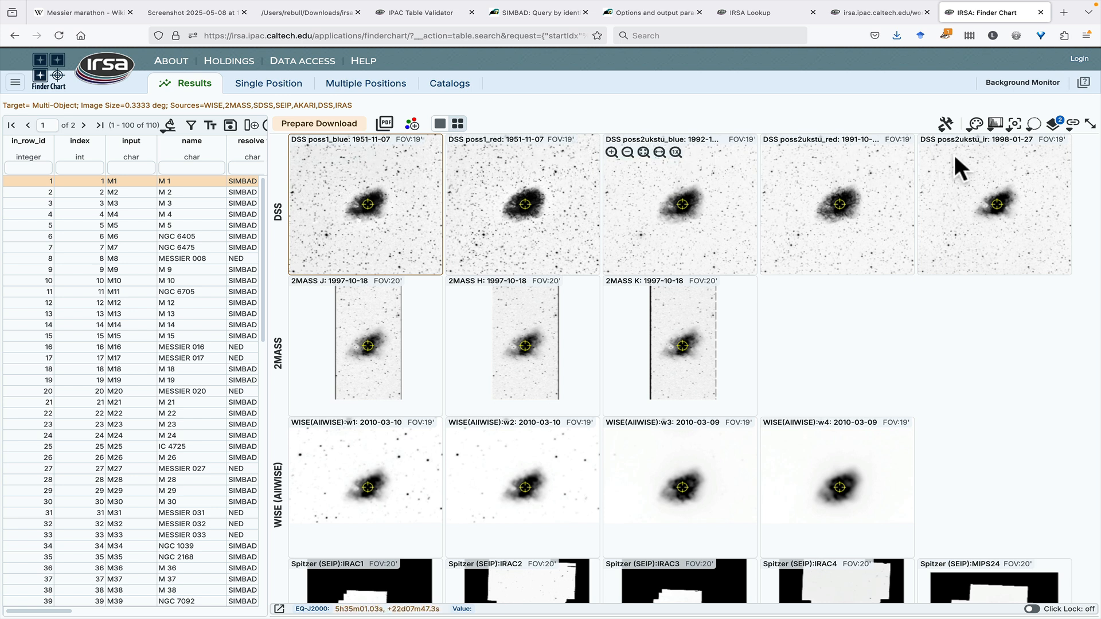
mouse_move(953, 153)
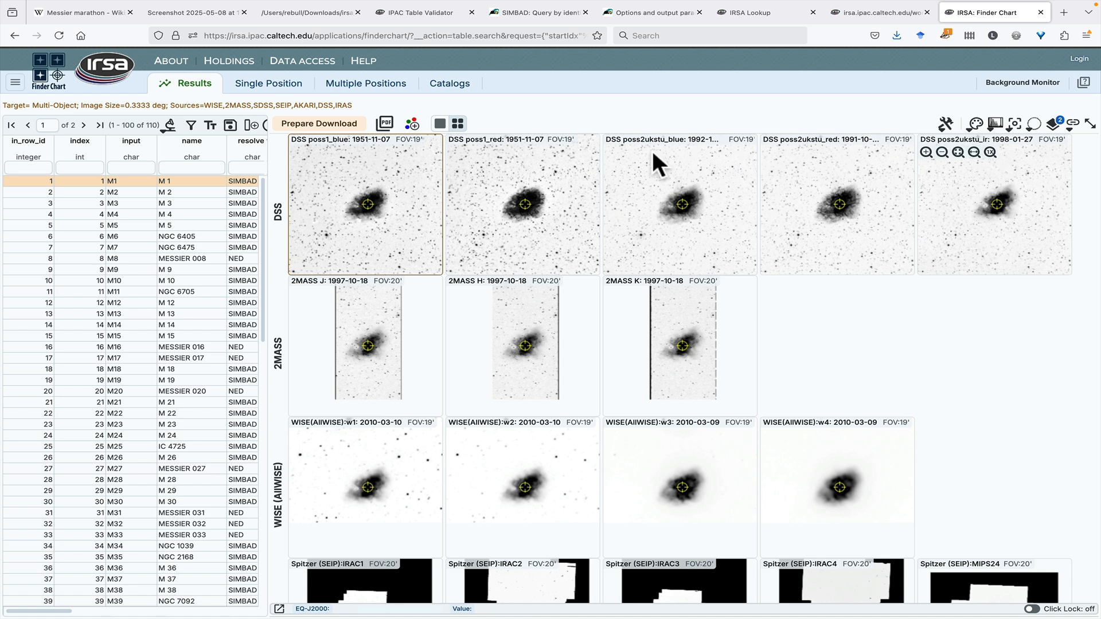
mouse_move(590, 372)
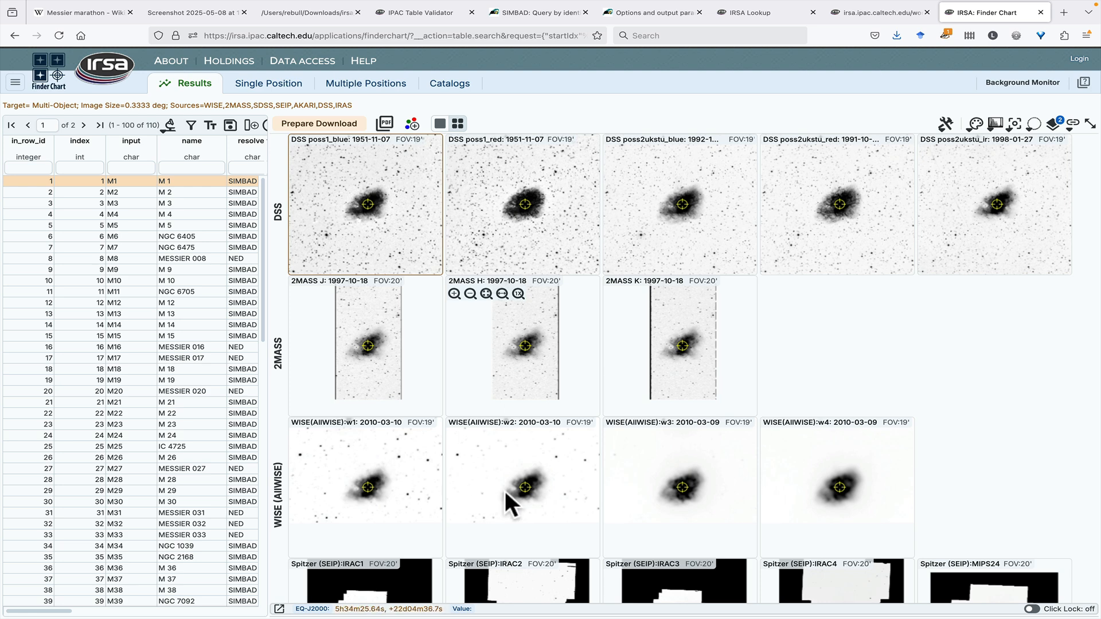
mouse_move(594, 462)
scroll(594, 462, "down", 4)
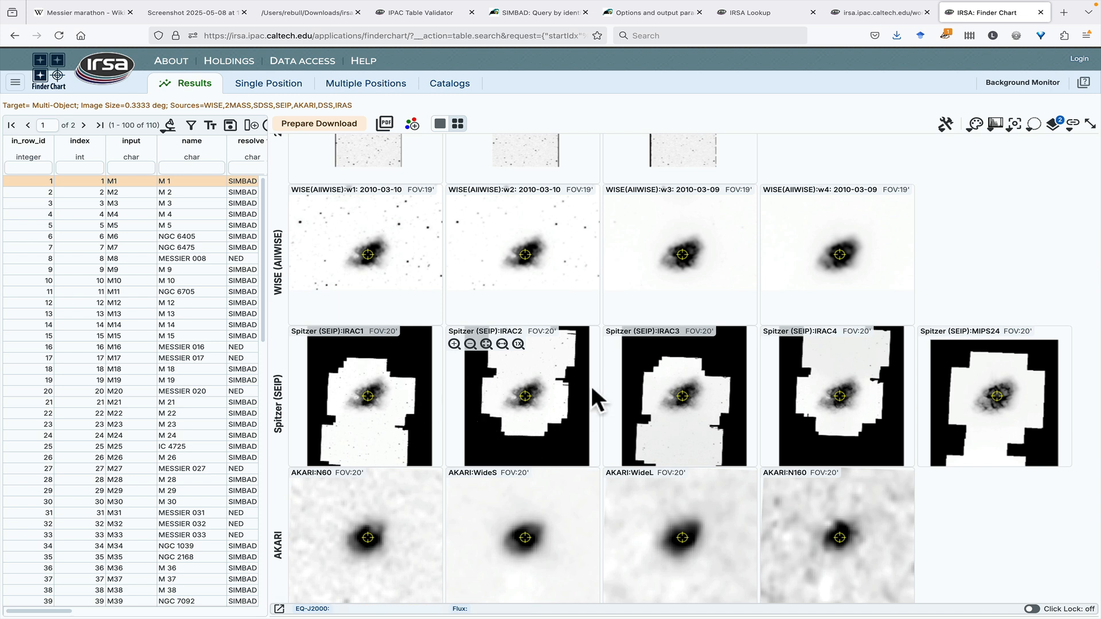
scroll(592, 390, "down", 3)
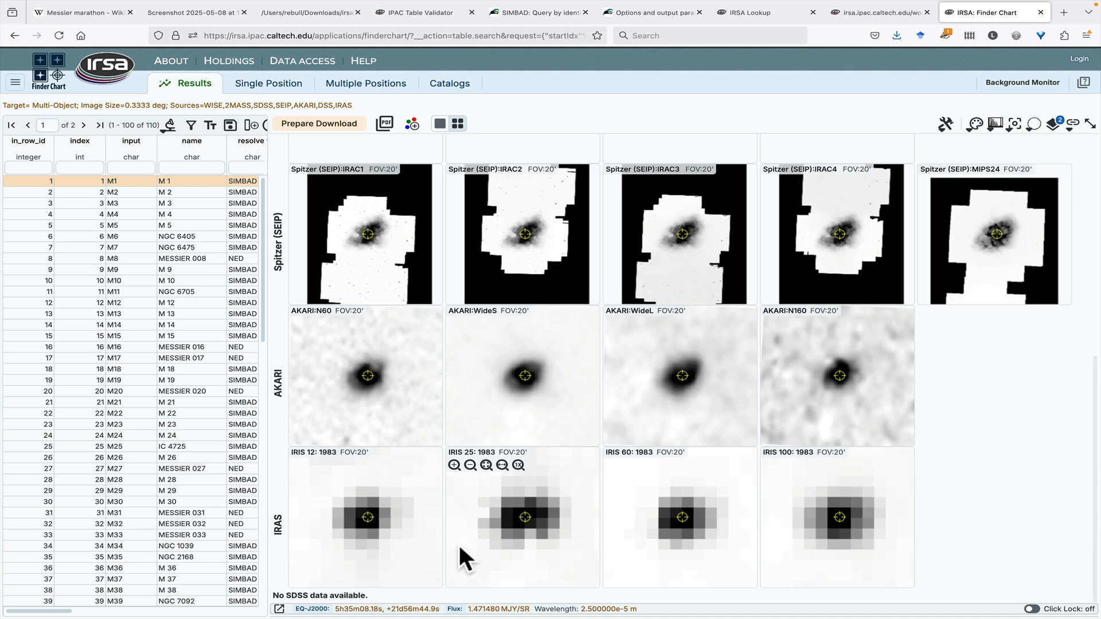
scroll(459, 544, "up", 5)
scroll(458, 545, "up", 2)
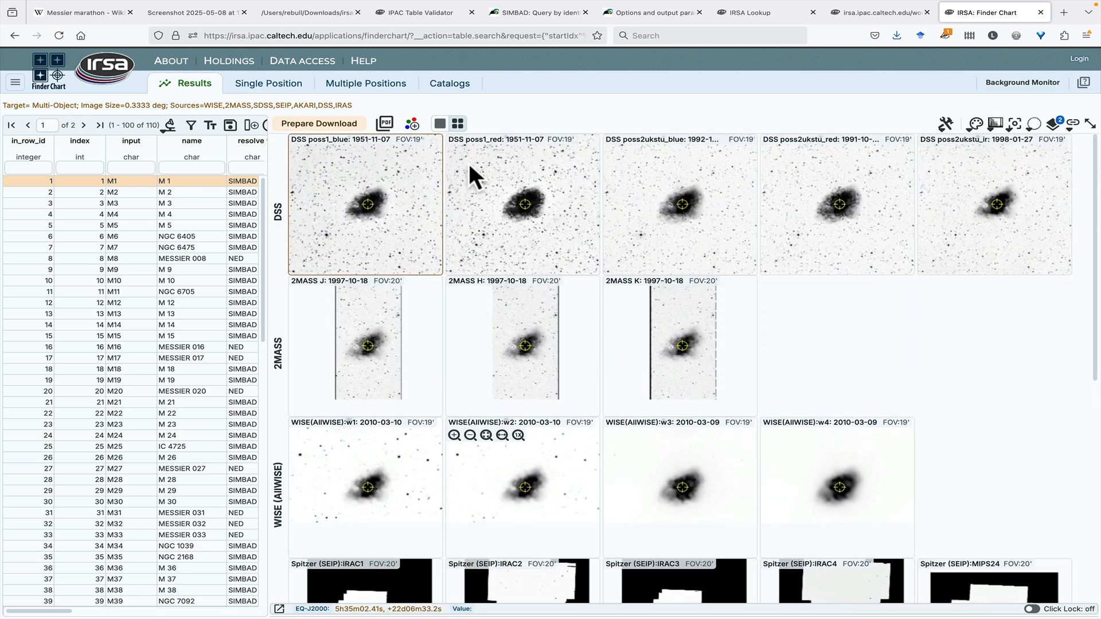
Step: Add three-color images to the Finder Chart results for M1
left_click(411, 124)
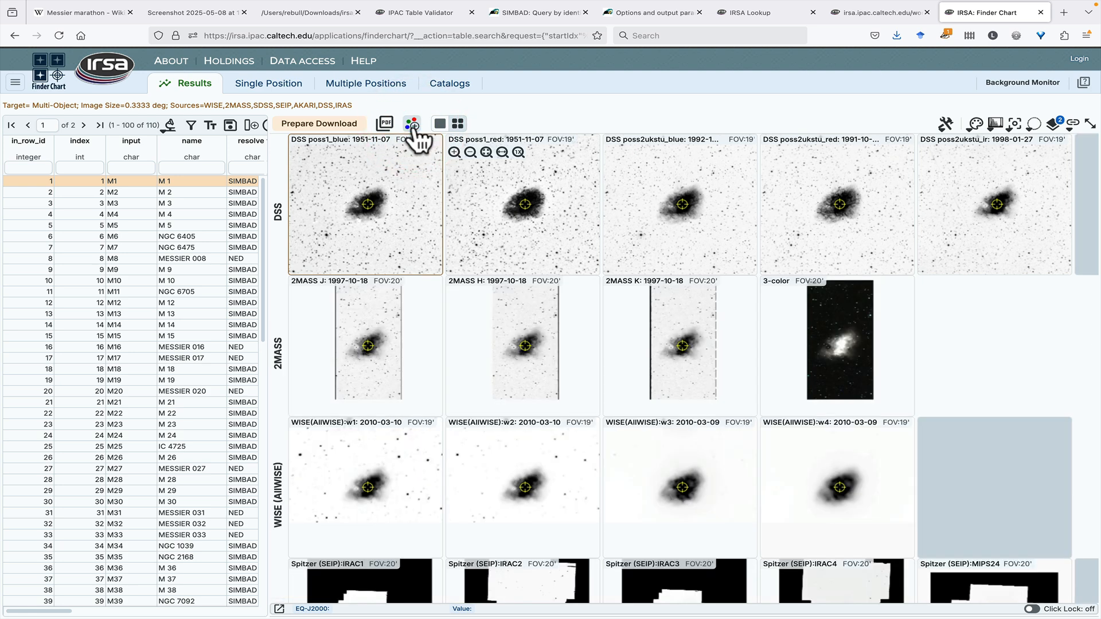
Step: Inspect the color stretch settings of the IRIS 60 image, including the available stretch types and lower range units
scroll(488, 192, "right", 5)
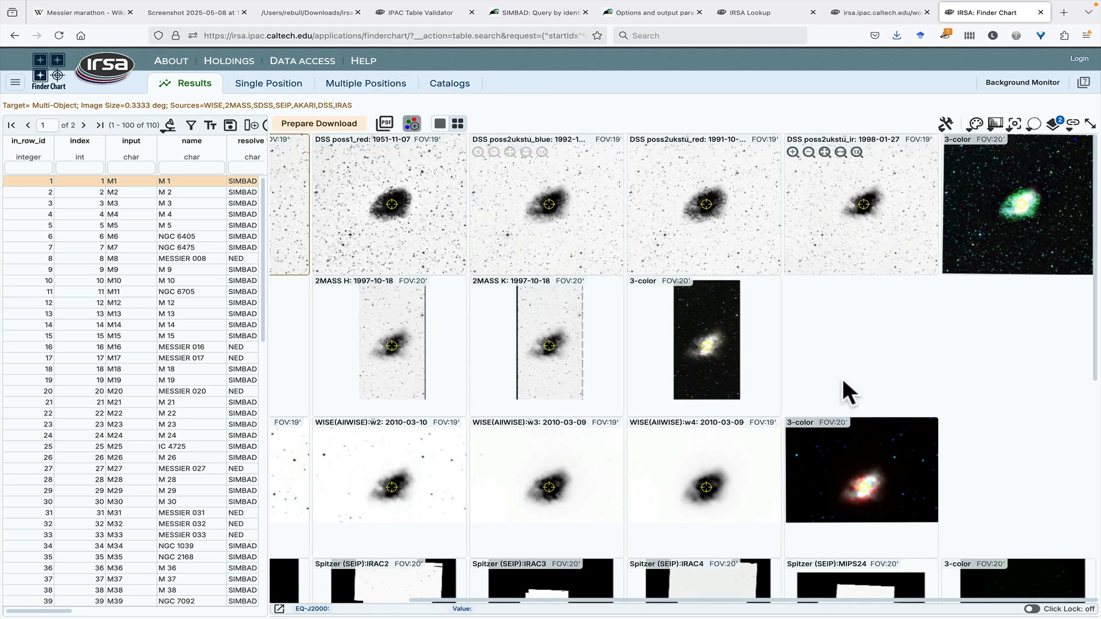
scroll(842, 379, "down", 7)
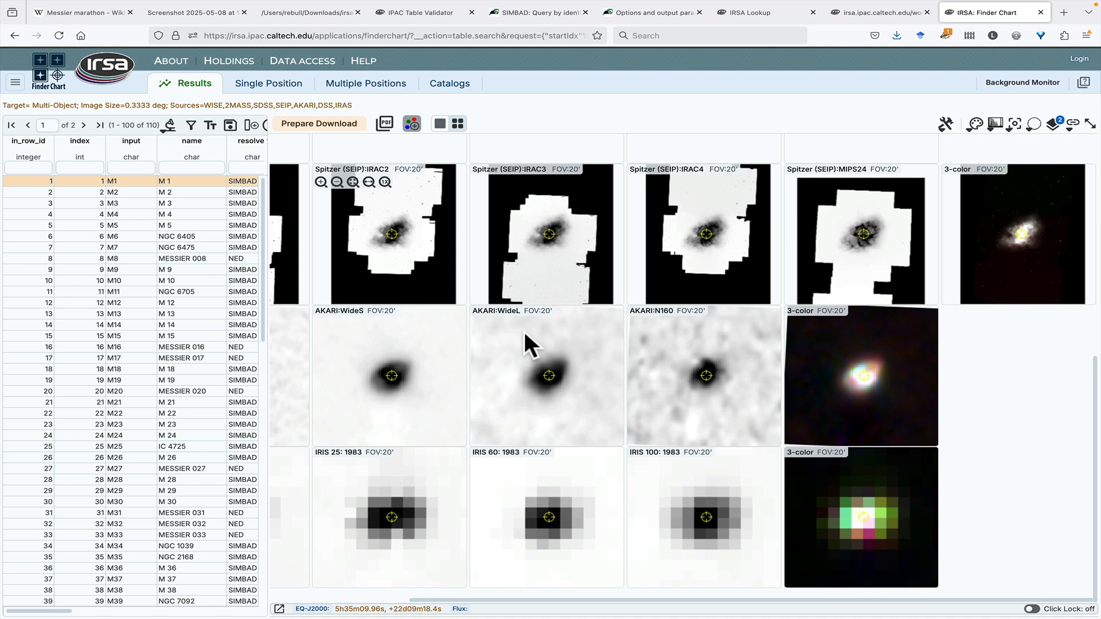
left_click(573, 486)
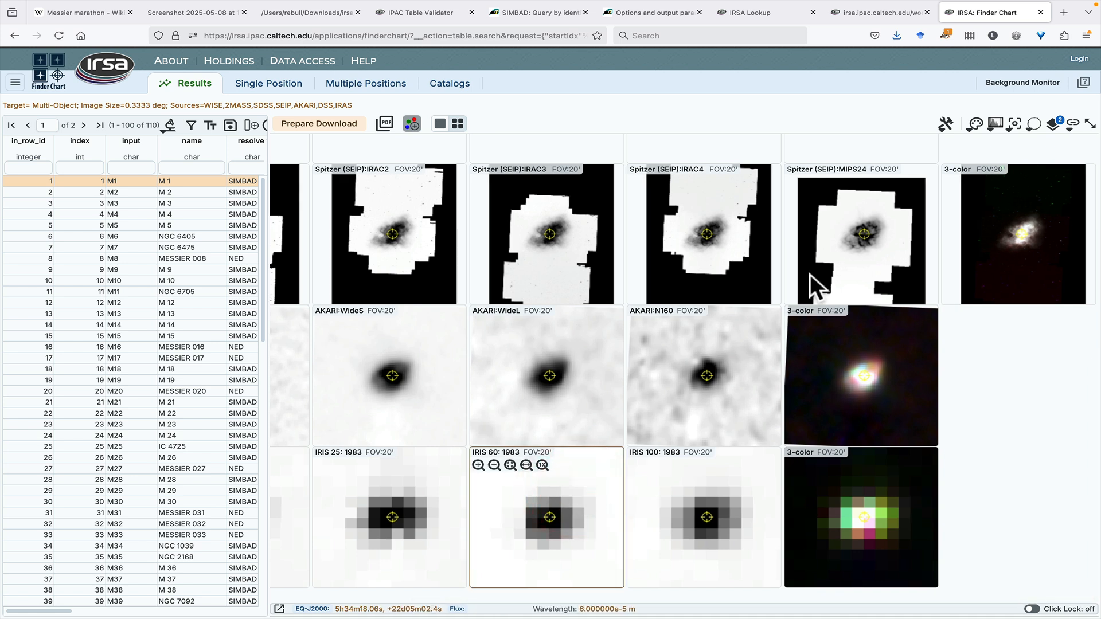
left_click(995, 124)
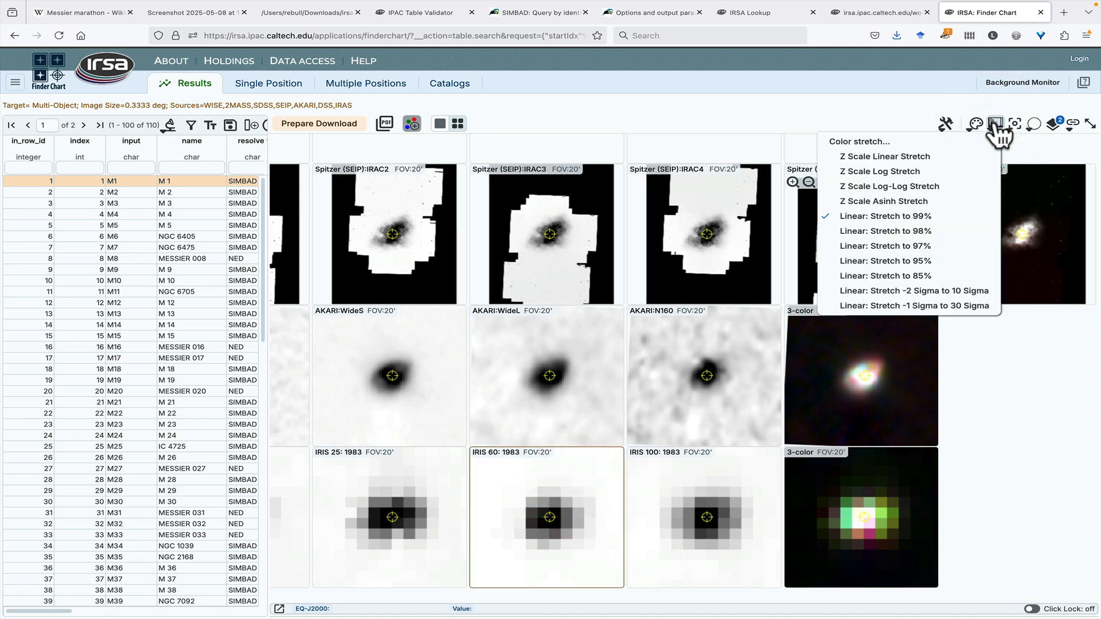
left_click(904, 145)
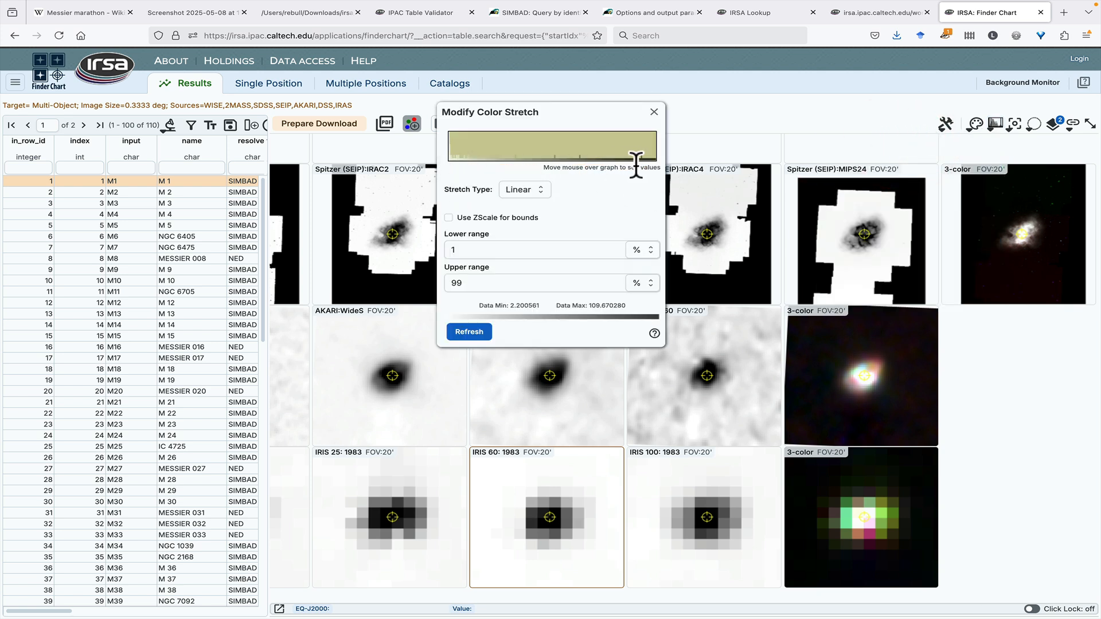
left_click(522, 191)
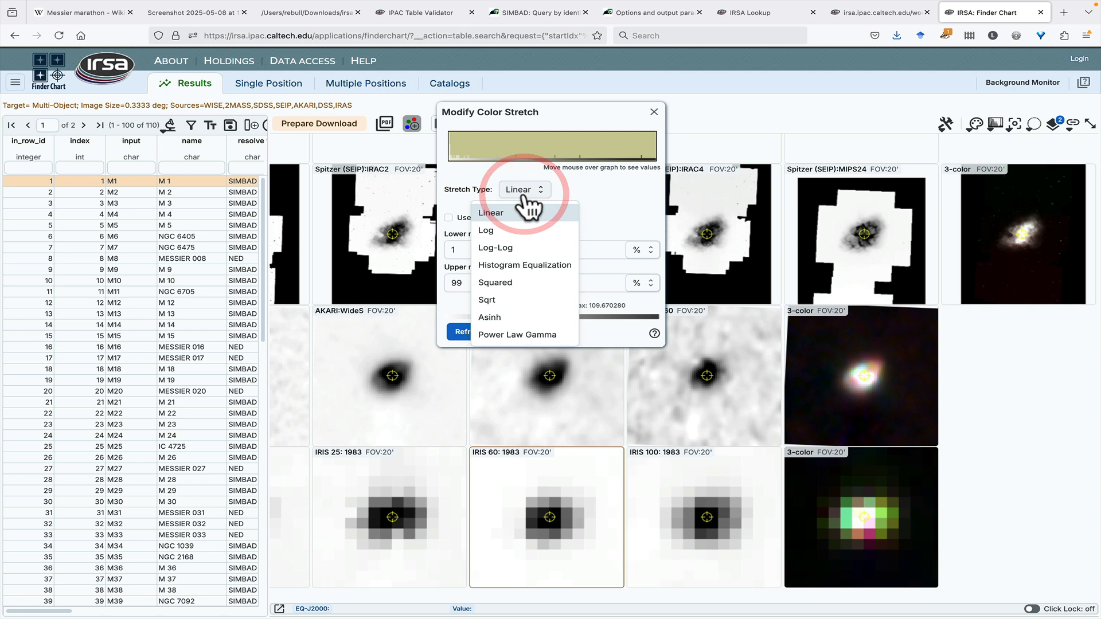
left_click(524, 189)
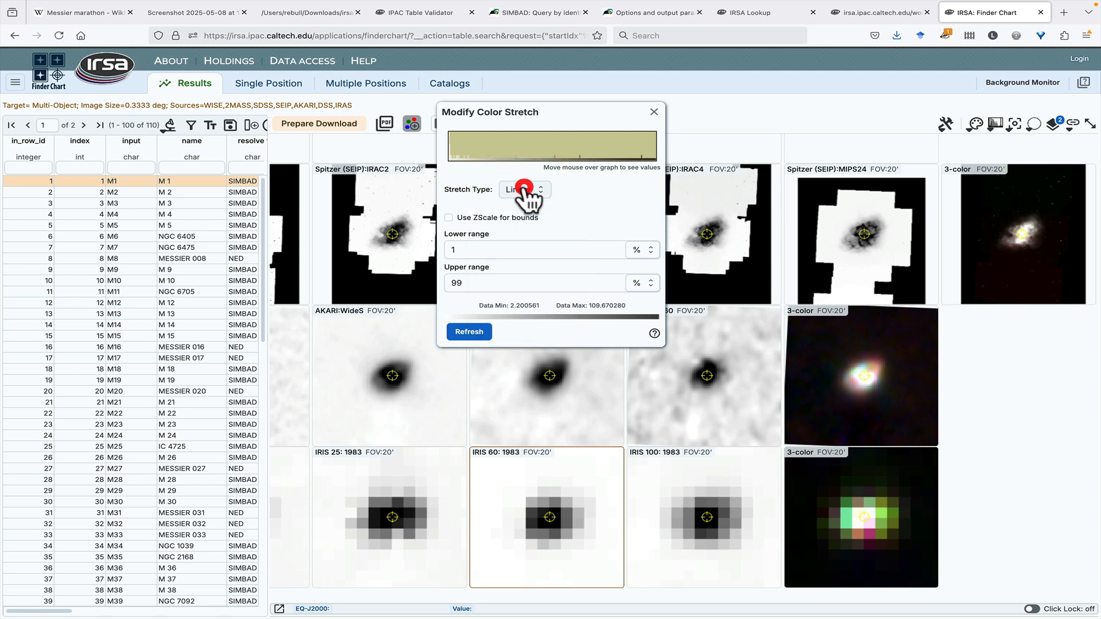
left_click(637, 250)
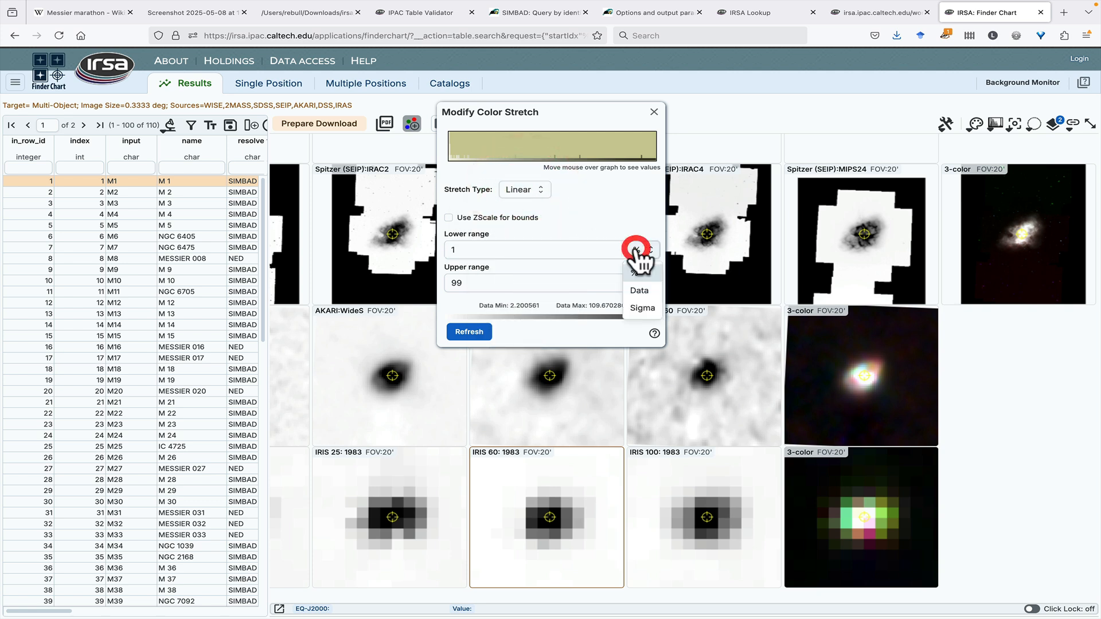
left_click(635, 251)
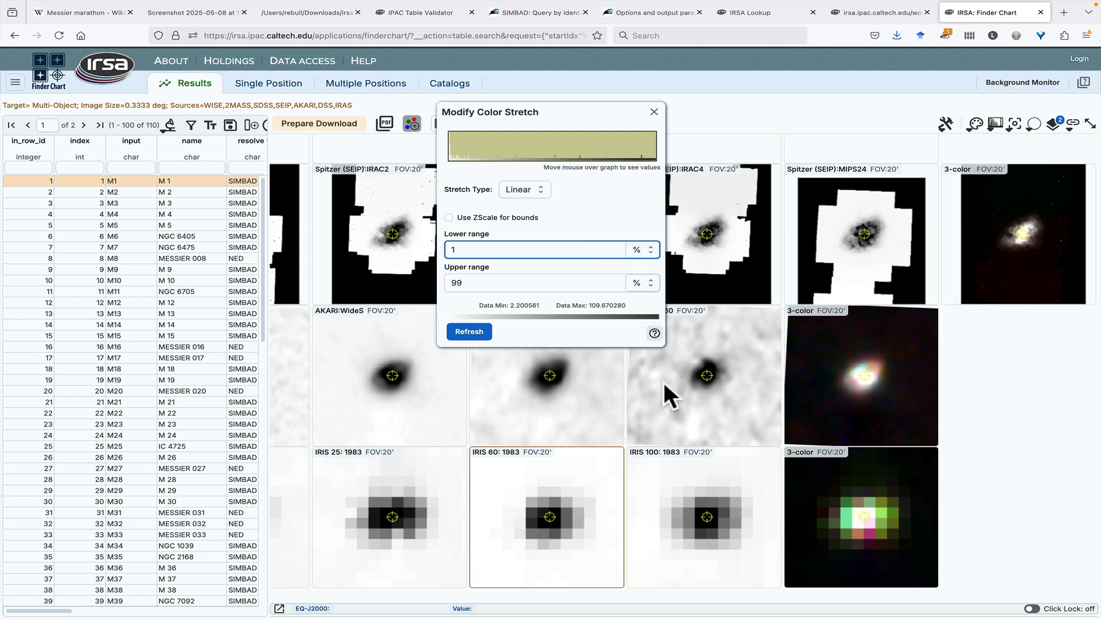
Step: Review the per-band red, green and blue stretch settings of the IRAS three-color image and close the stretch settings
left_click(841, 493)
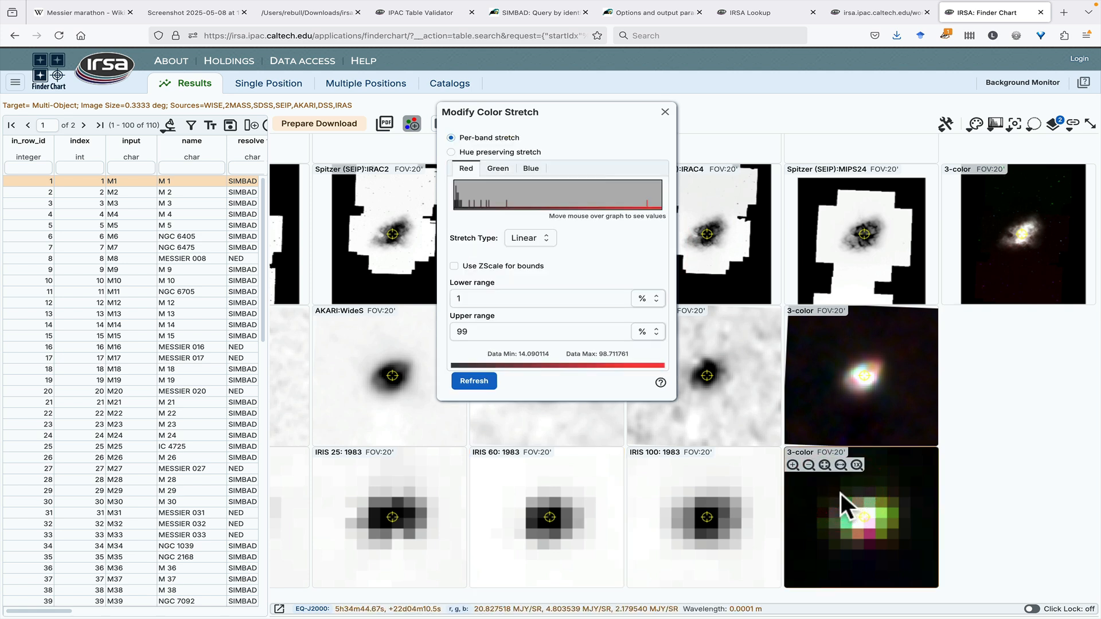
left_click(496, 168)
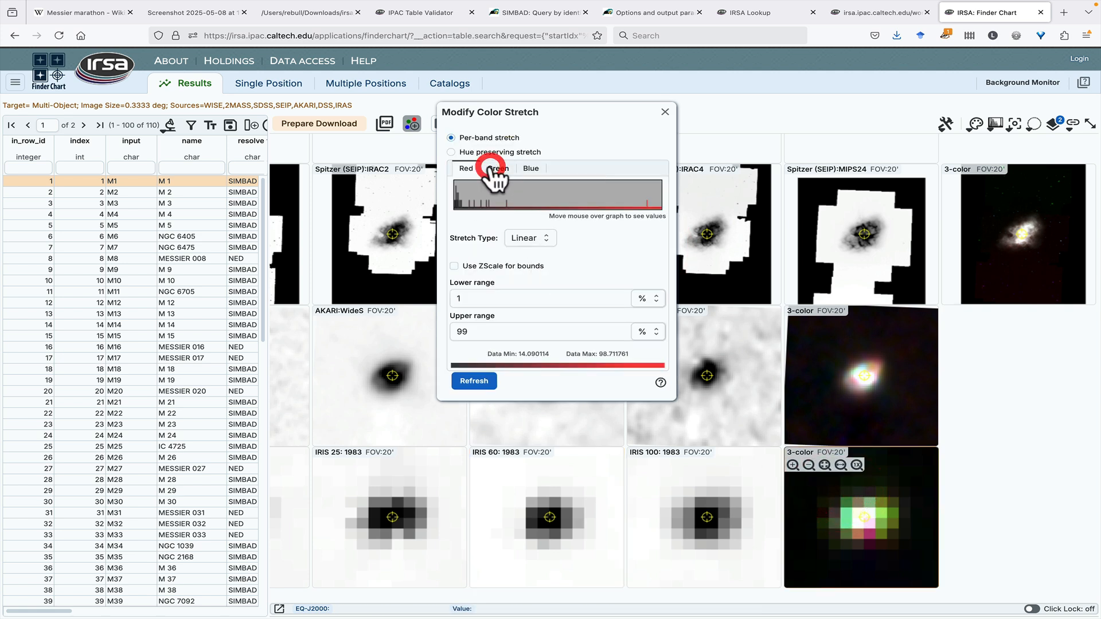
left_click(530, 169)
left_click(466, 168)
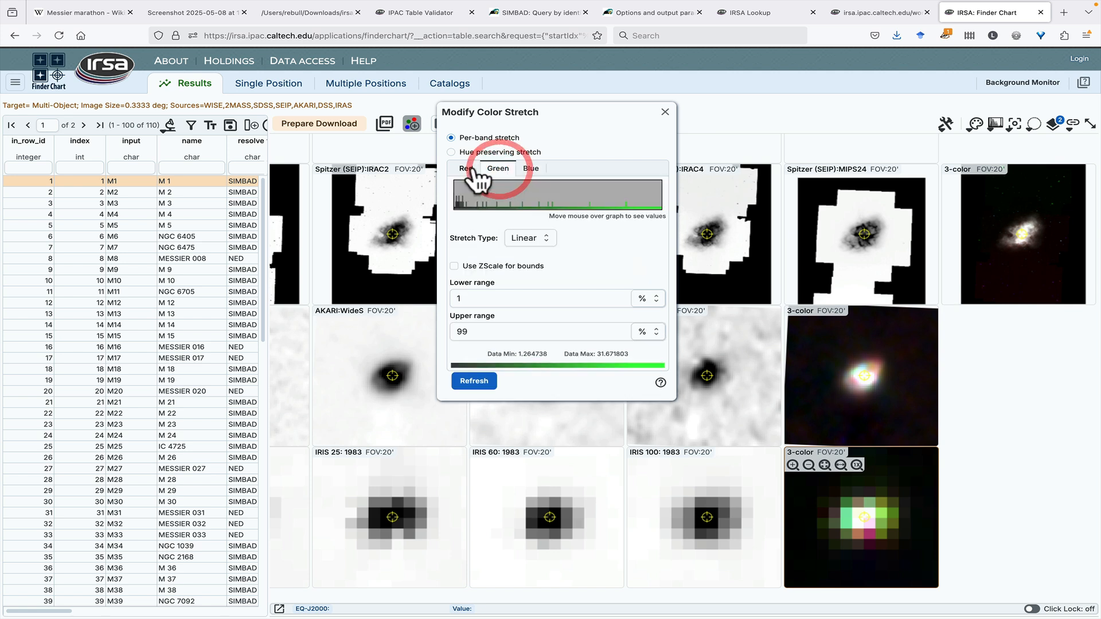
left_click(665, 112)
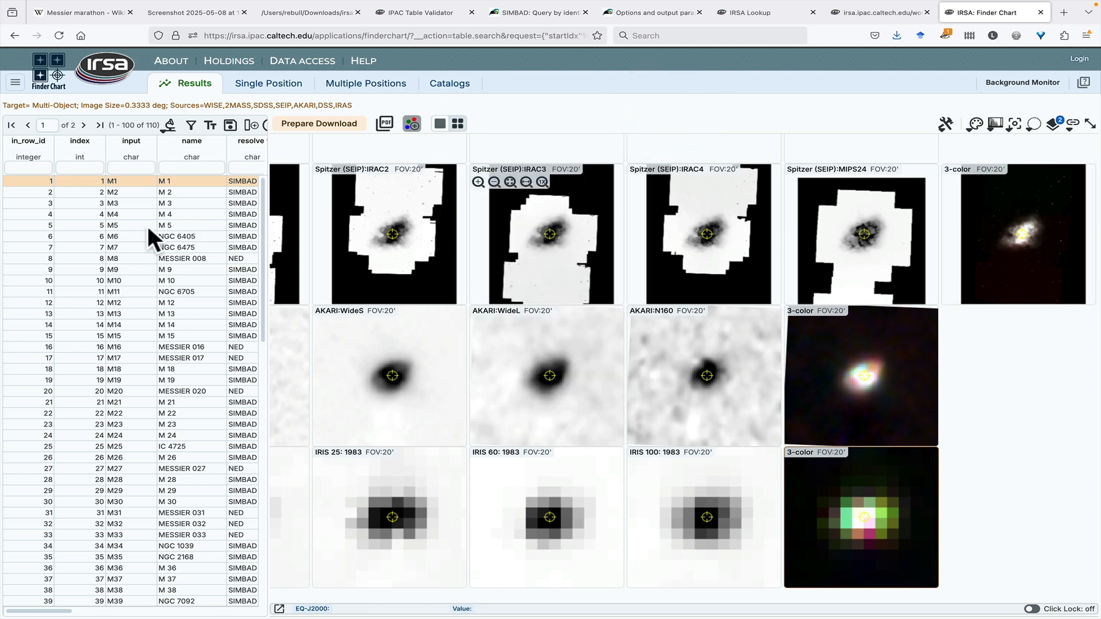
Step: Display the M4 and M8 results in turn and examine M8 across the DSS, 2MASS, WISE, Spitzer, AKARI and IRAS rows
left_click(139, 216, "shift")
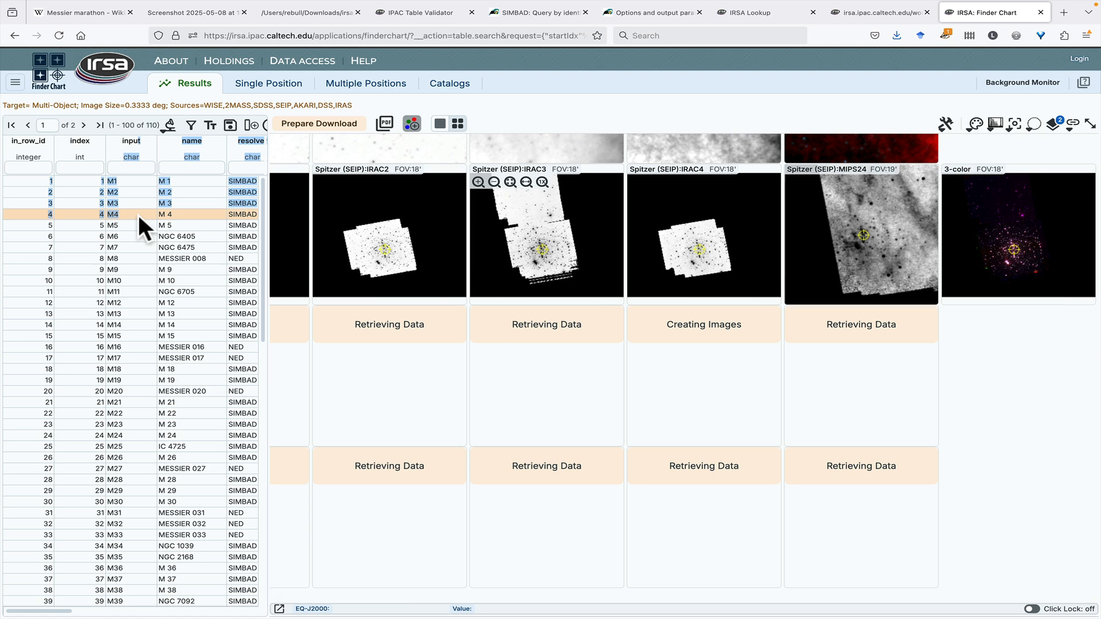
left_click(128, 259)
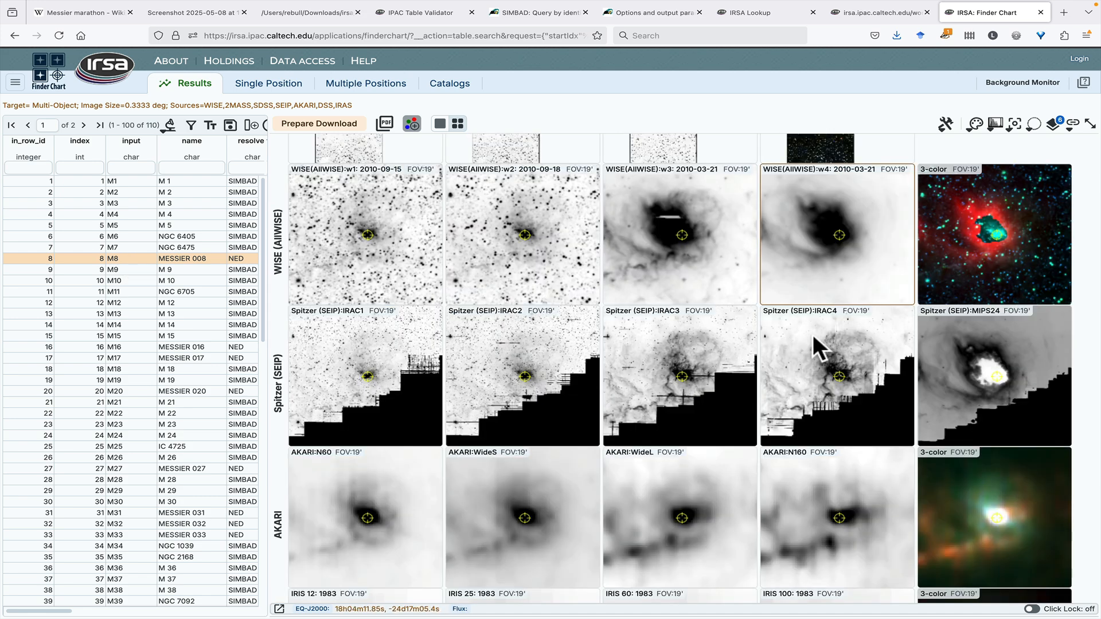
scroll(988, 368, "down", 2)
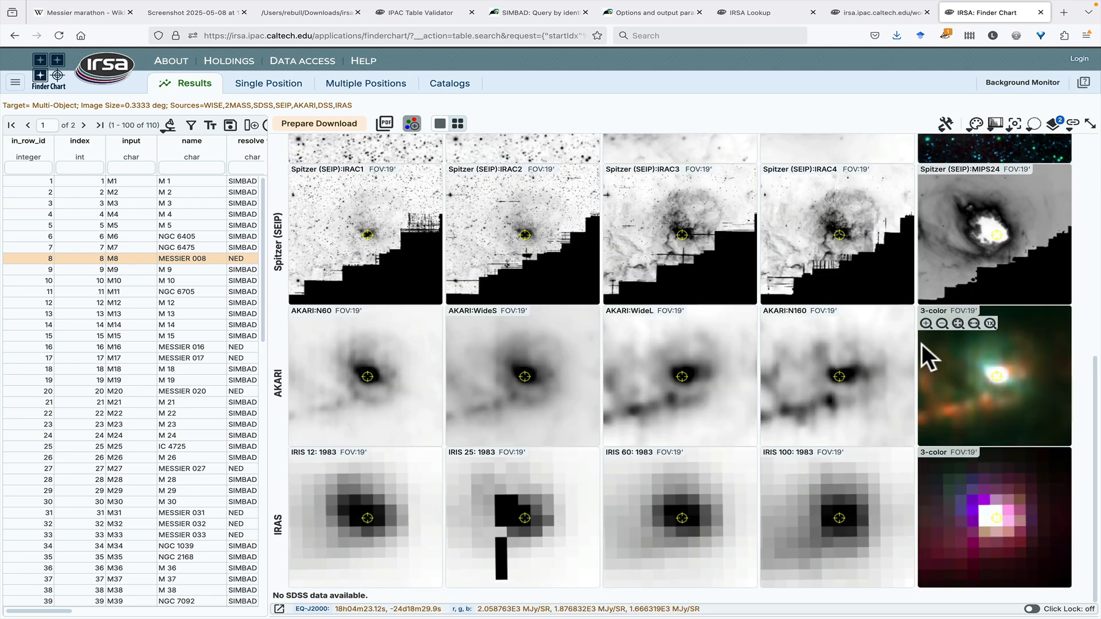
left_click(849, 325)
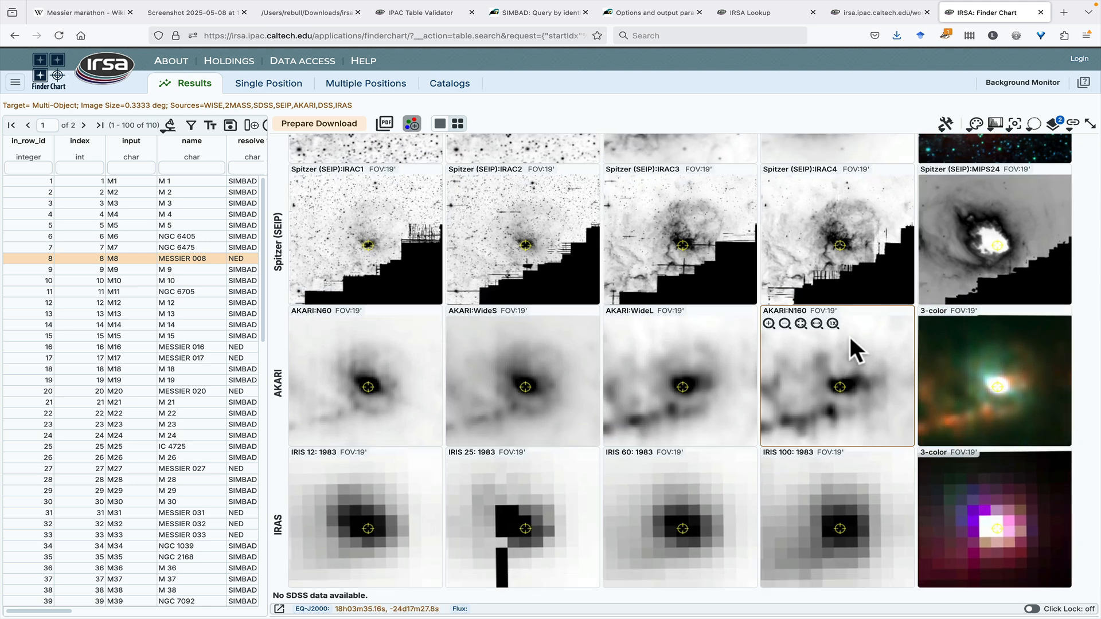
scroll(852, 273, "up", 3)
scroll(852, 273, "up", 3)
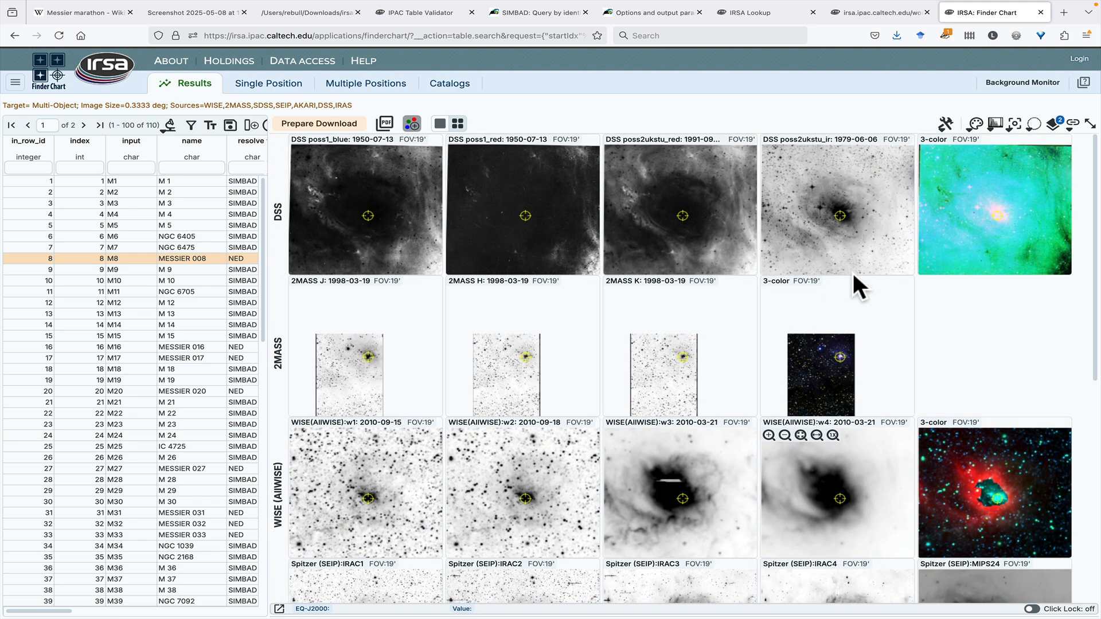
scroll(853, 273, "down", 3)
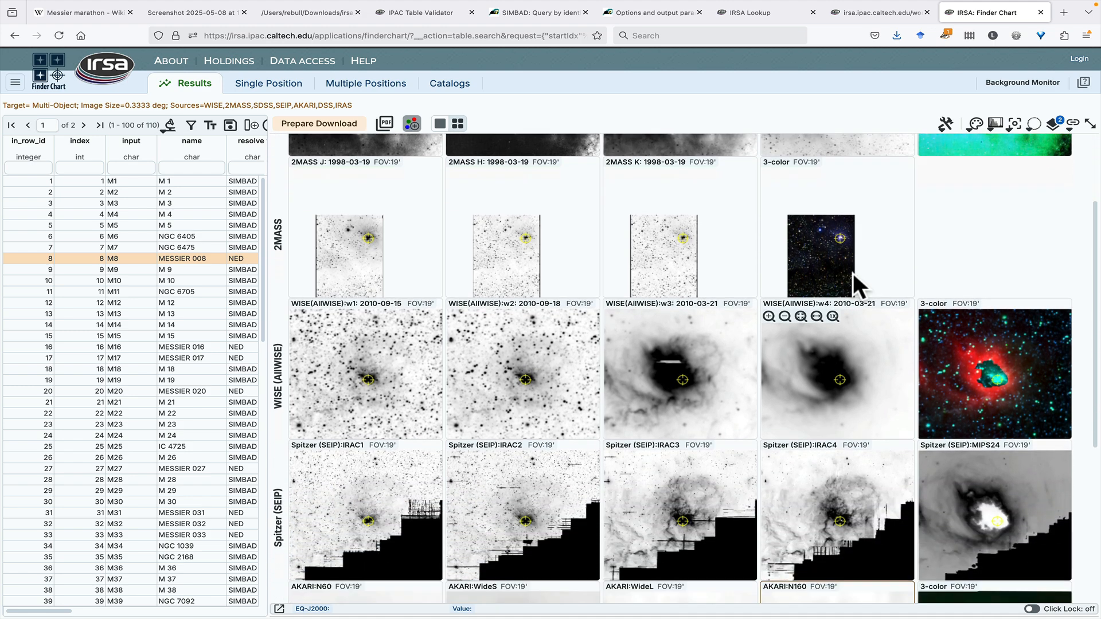
scroll(852, 273, "down", 3)
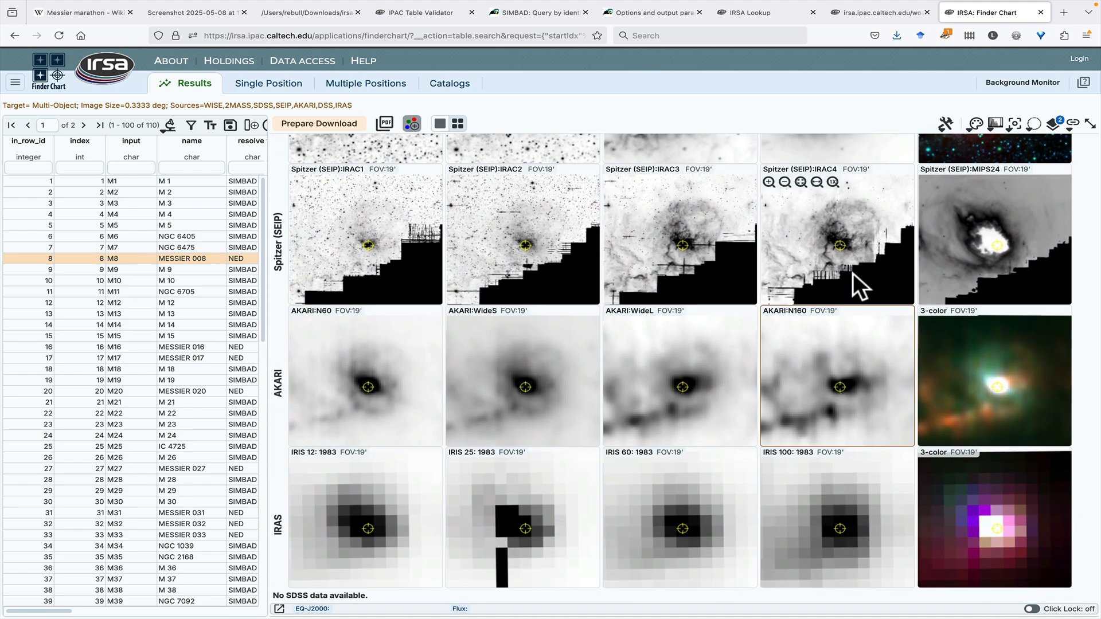
Step: Measure a diagonal distance across the M8 nebula in the AKARI WideS image and end the distance measurement
left_click(945, 123)
left_click(941, 186)
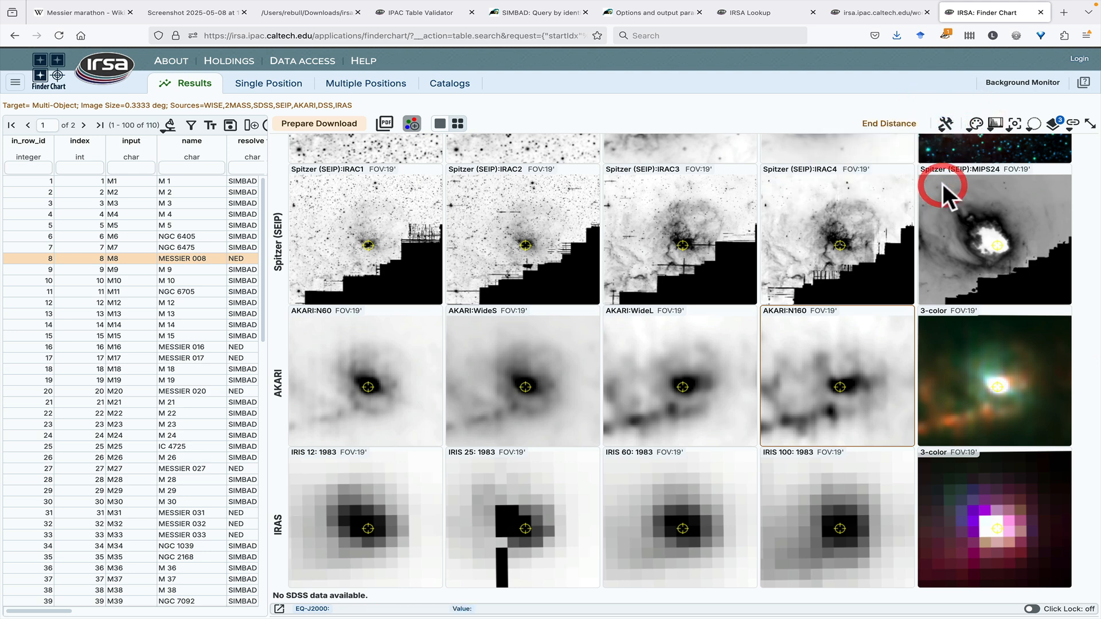
left_click_drag(476, 417, 558, 344)
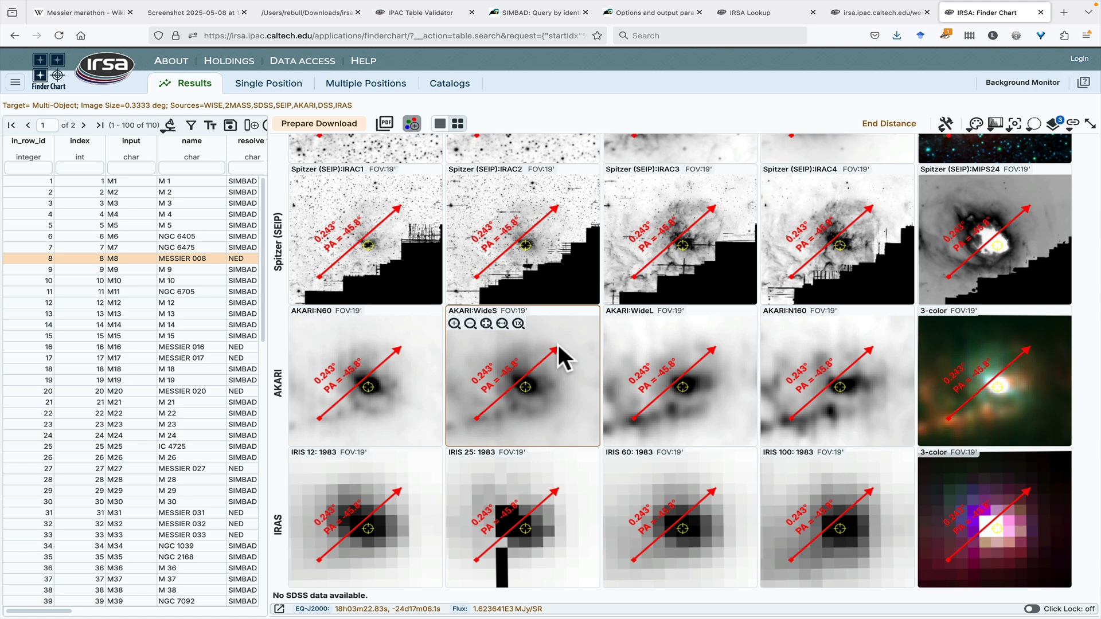
left_click(888, 124)
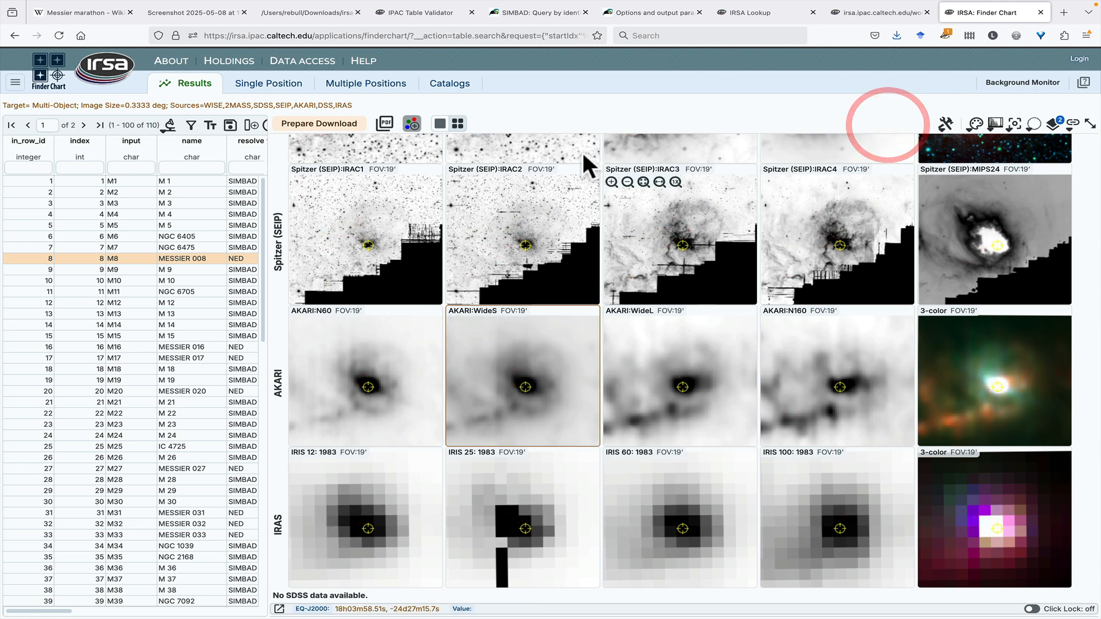
Step: Open the download options for the Finder Chart results, choose PNG as the file type and include PNG color images
left_click(339, 127)
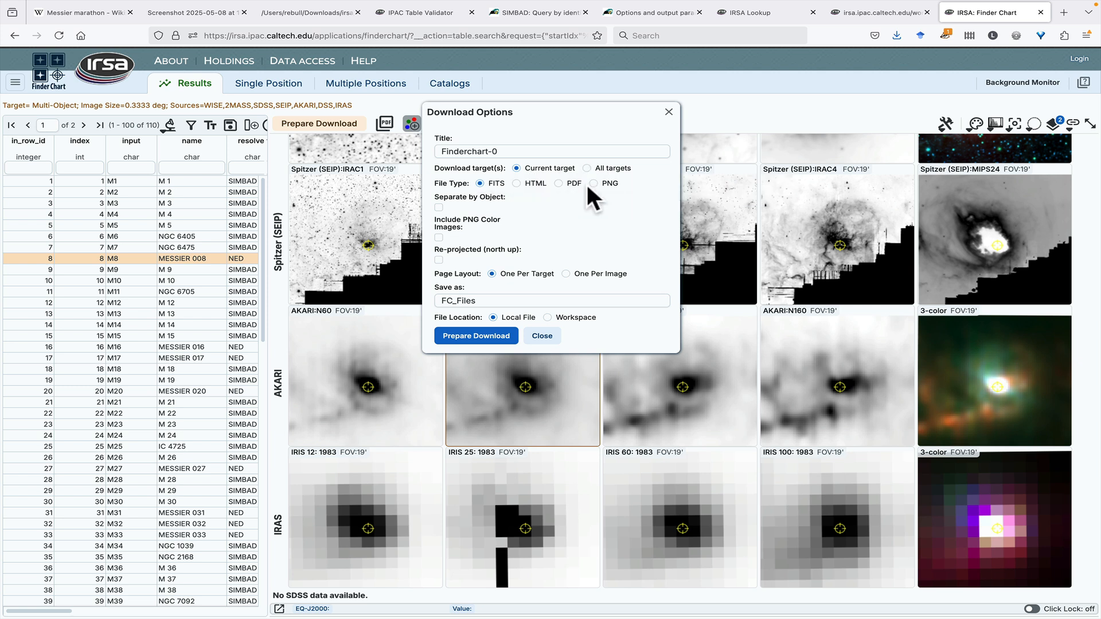
left_click(594, 183)
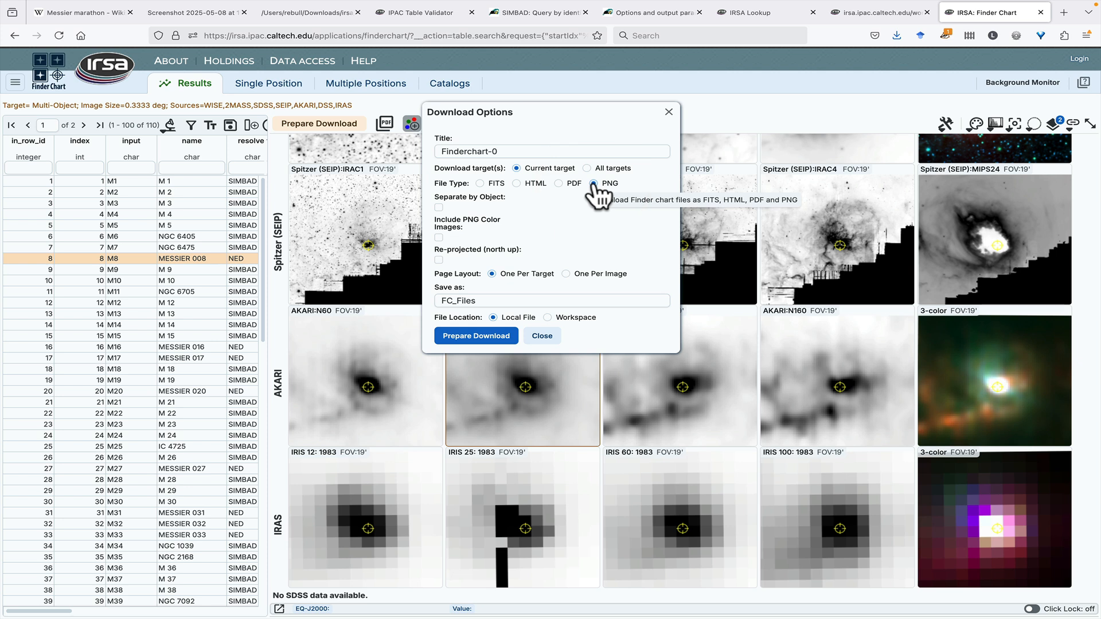
left_click(439, 238)
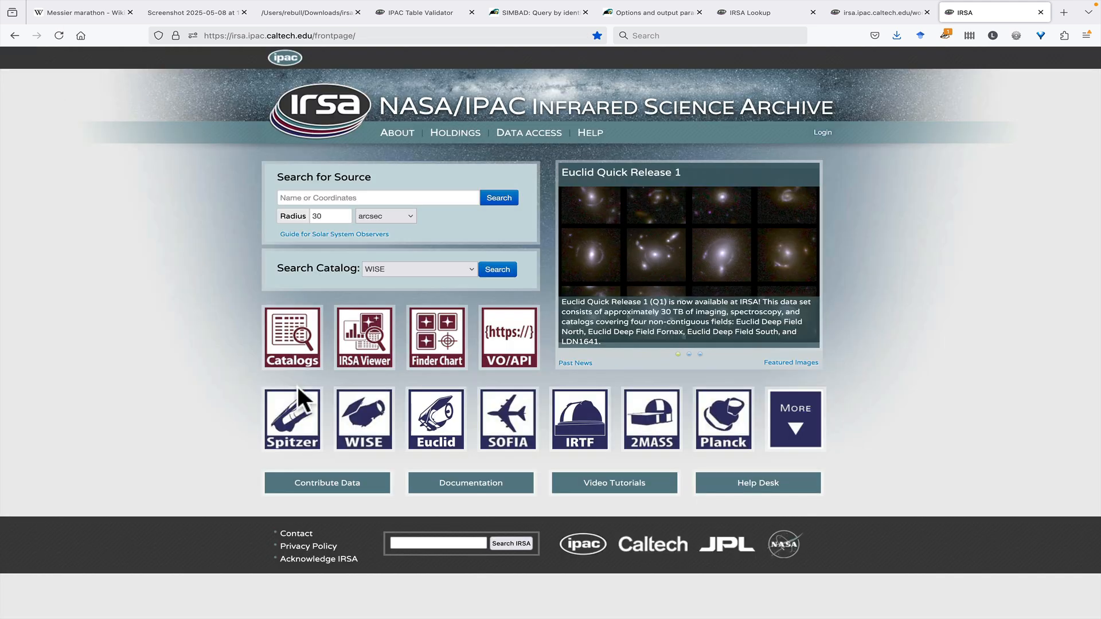
Step: Switch to IRSA Viewer, open its image search and set the target to m8
left_click(363, 343)
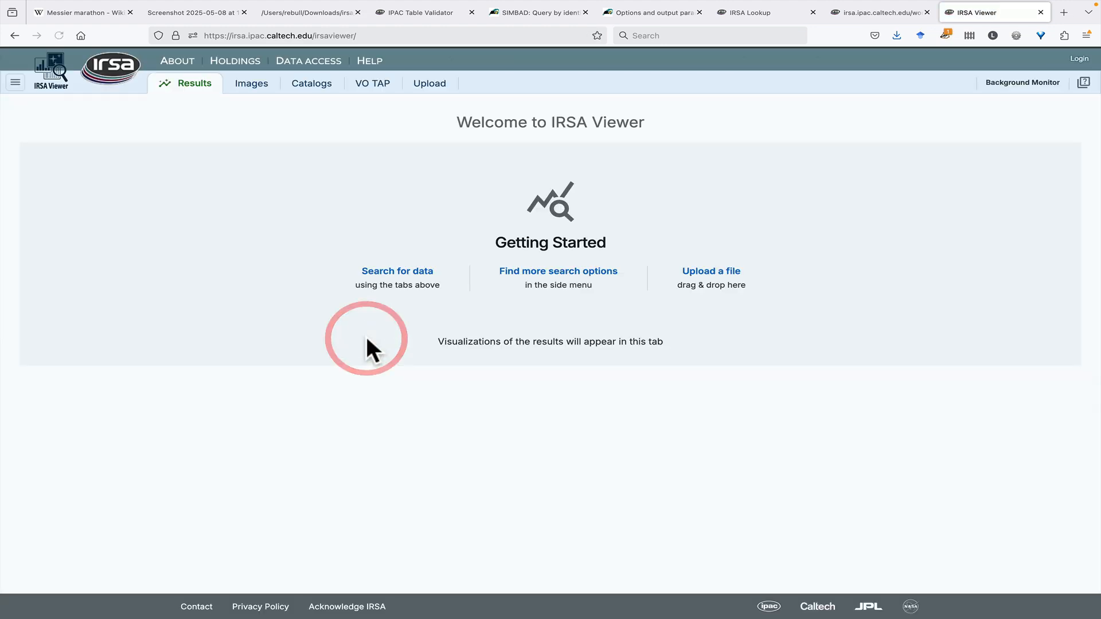
left_click(253, 88)
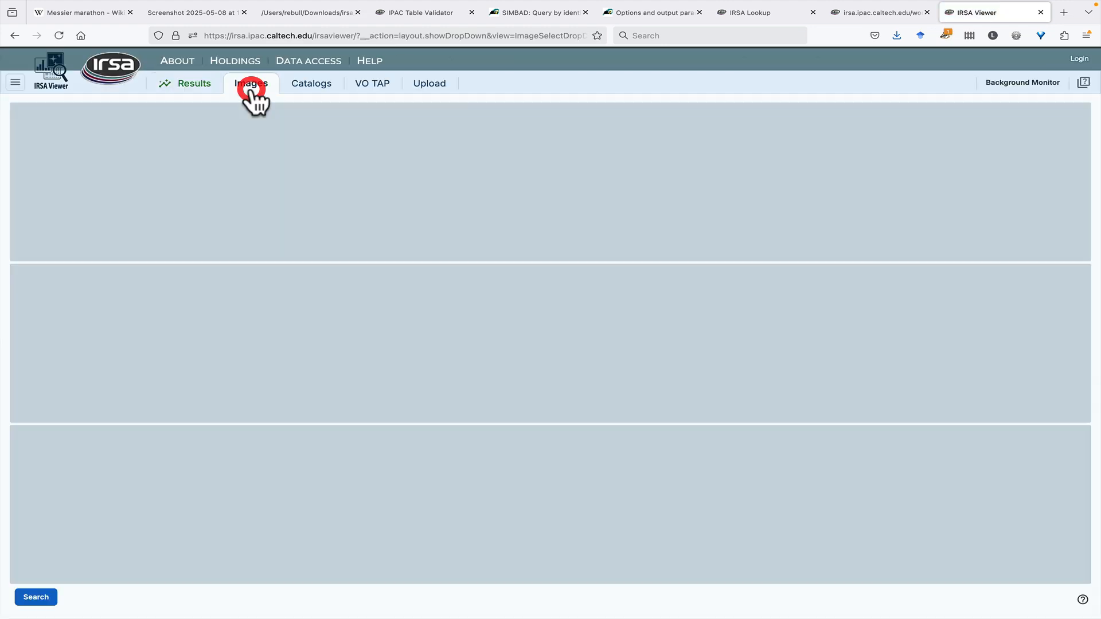
scroll(209, 487, "down", 20)
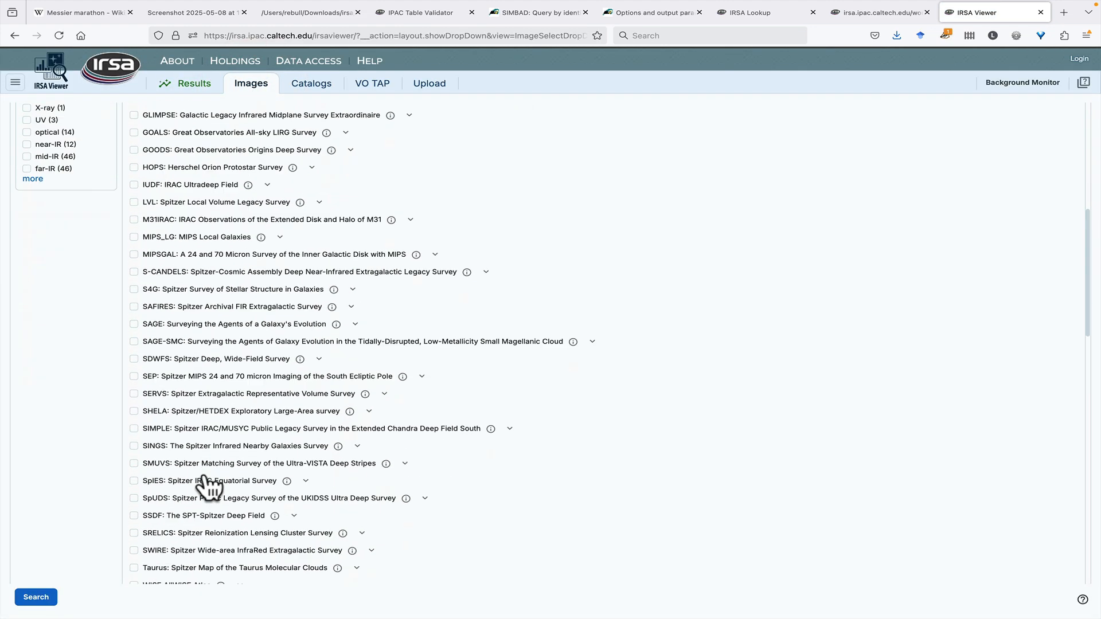
scroll(209, 488, "up", 20)
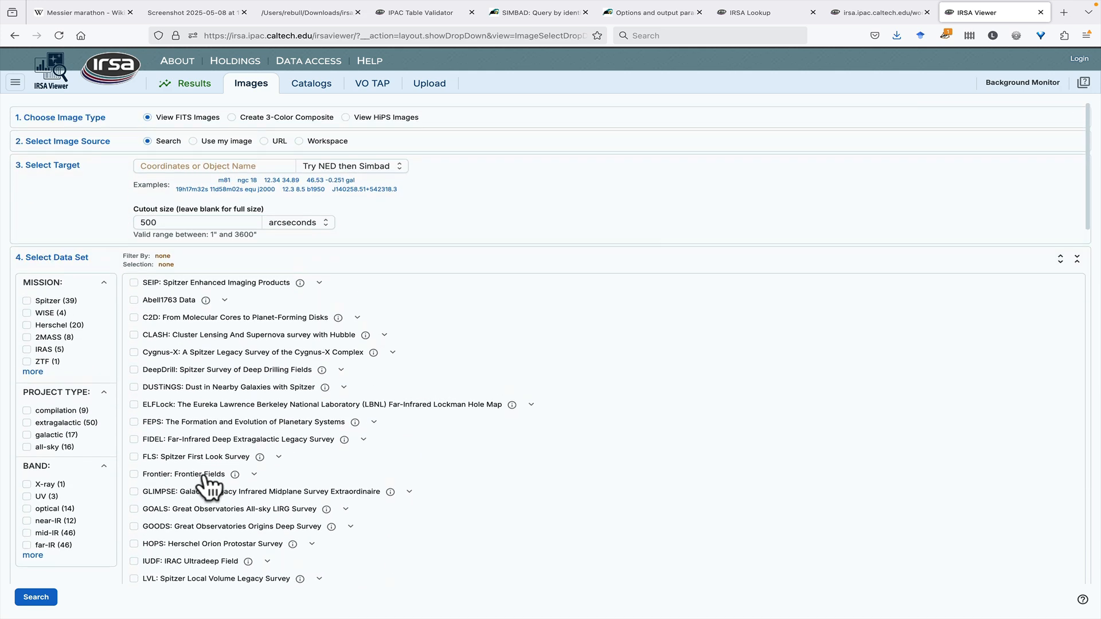
left_click(253, 162)
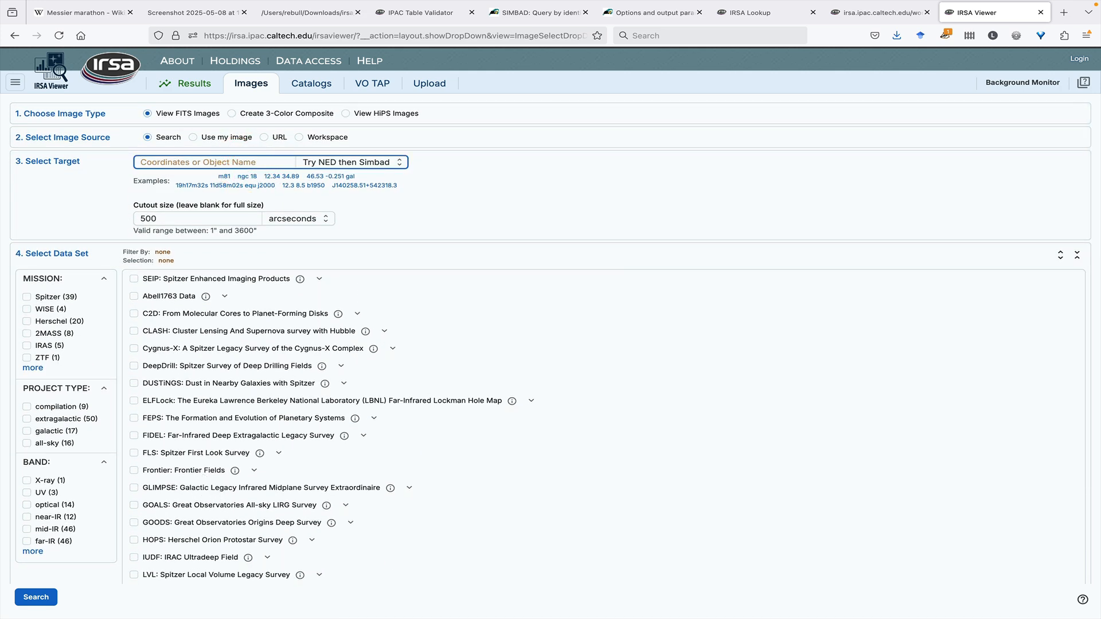
type("m8")
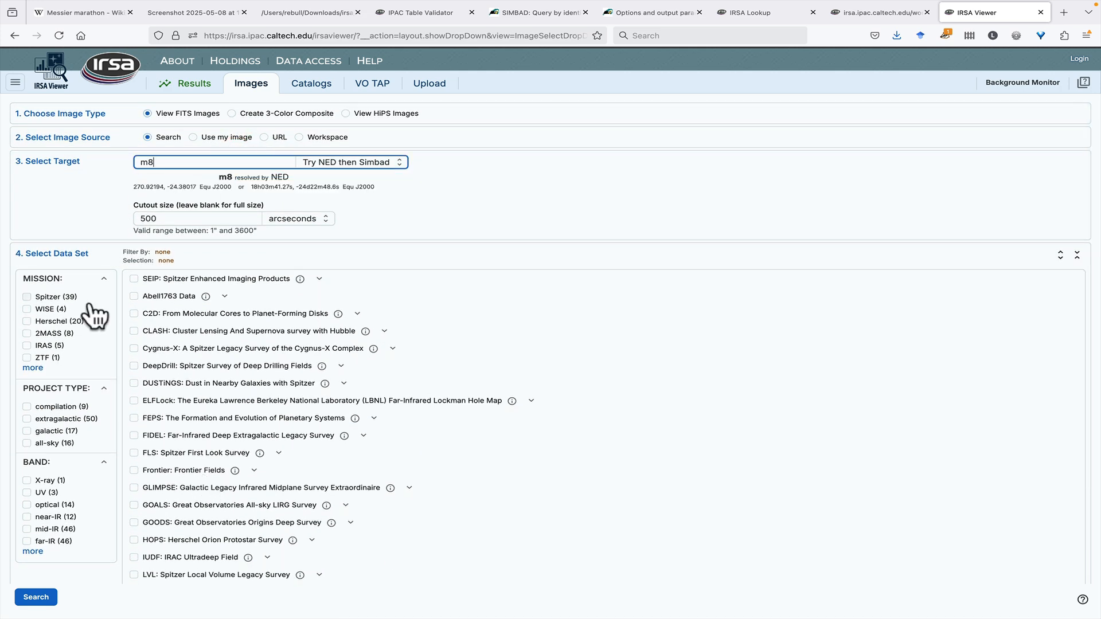
Step: Filter the data sets to the Herschel mission, select HHLI: Herschel High Level Images and run the image search
left_click(27, 321)
left_click(134, 278)
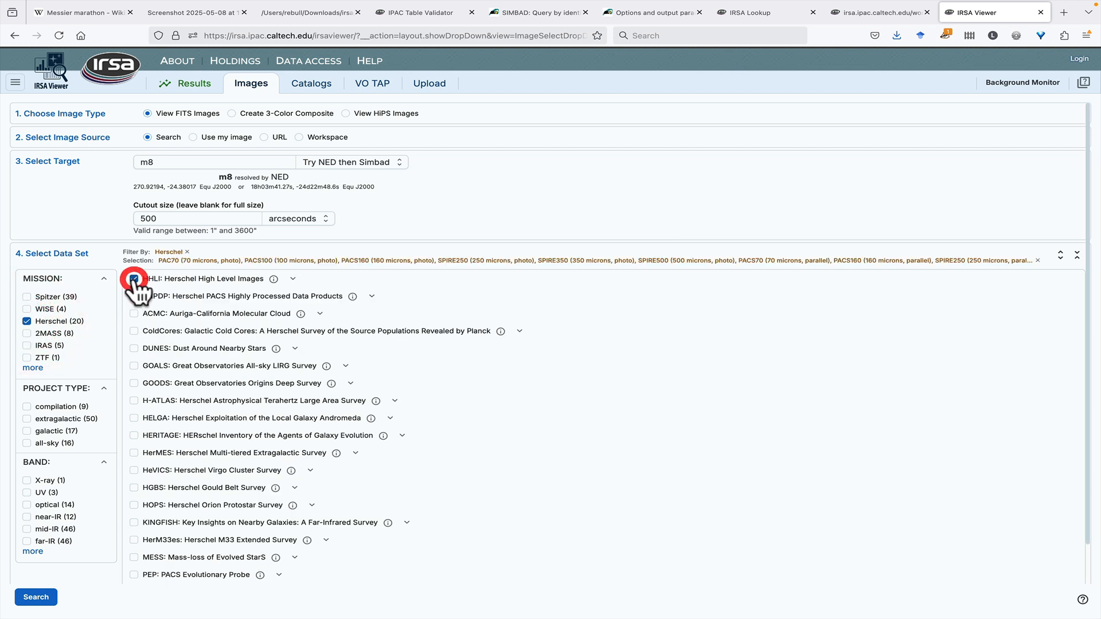
left_click(42, 598)
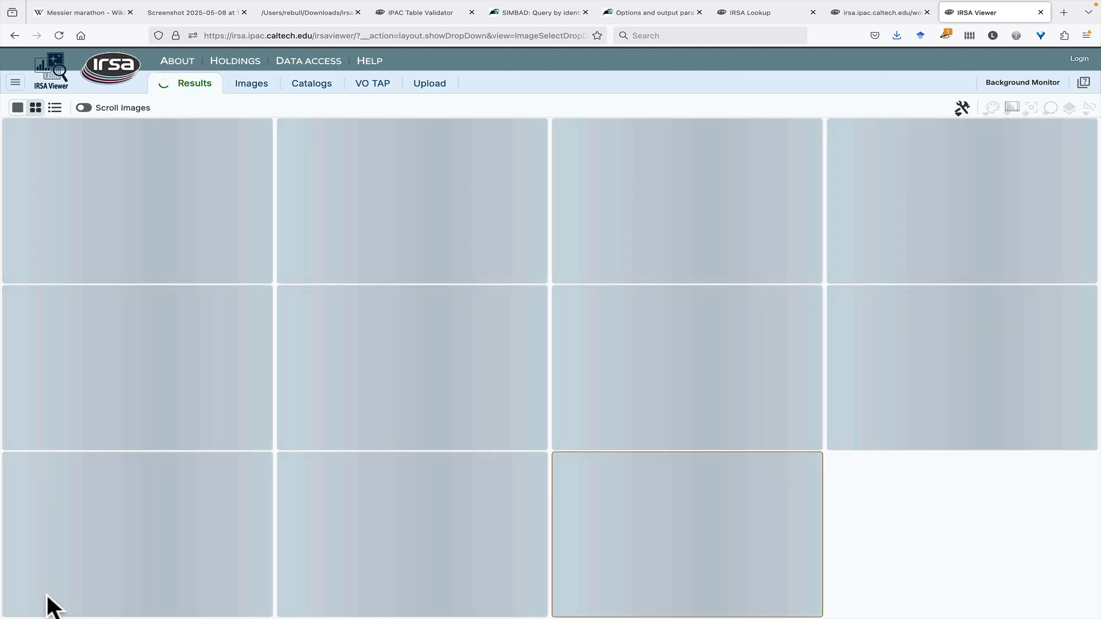